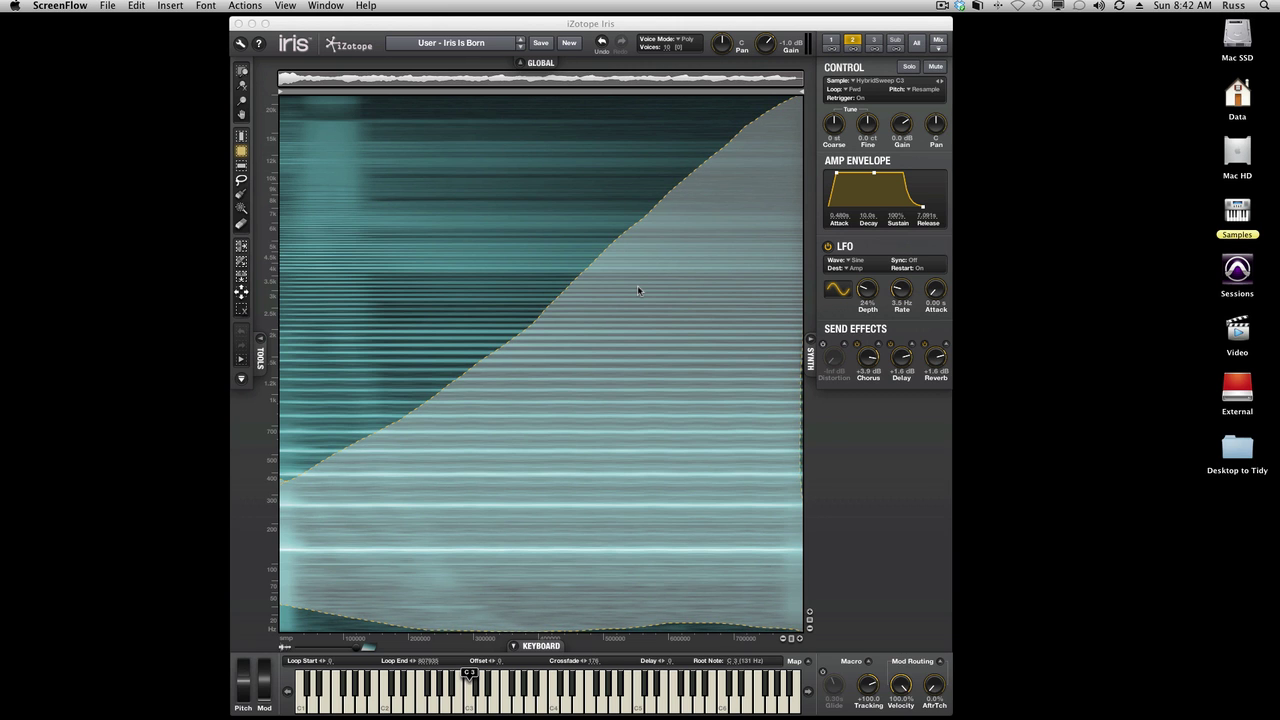
Flip between the Sample 1, 2 and 3 layers, ending on the empty Sample 3 slot.
click(831, 42)
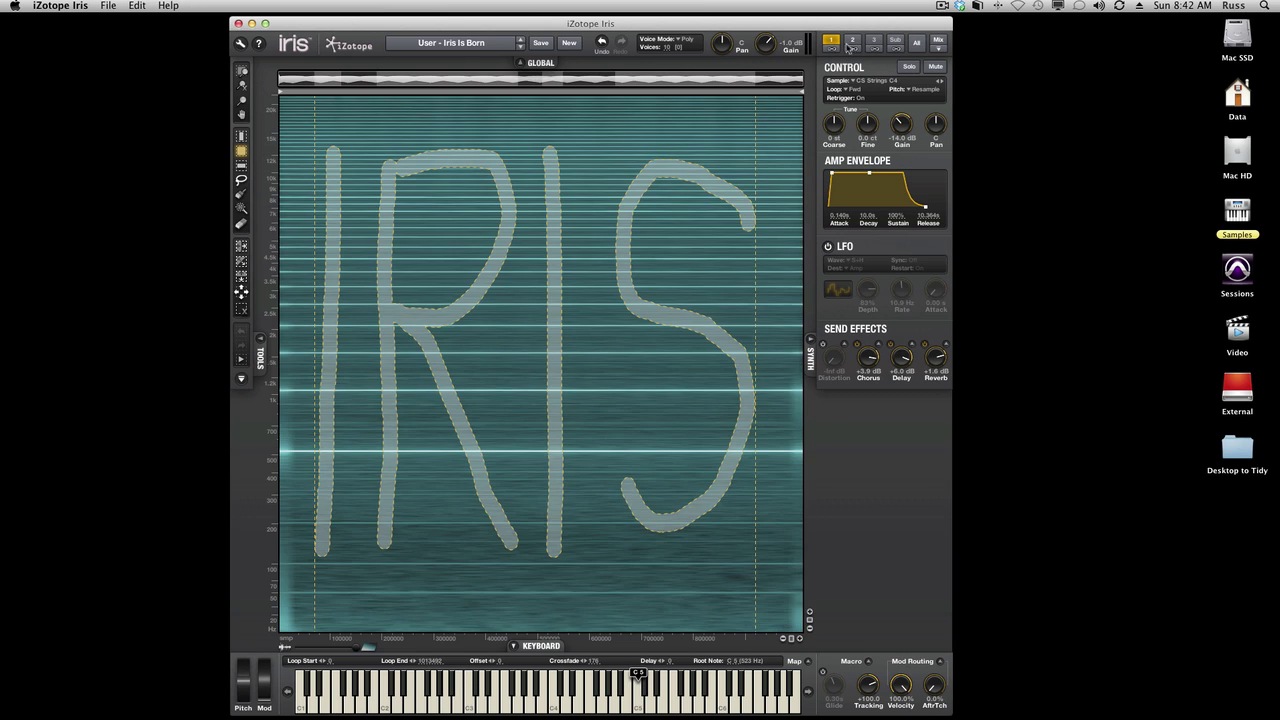
click(850, 44)
click(875, 44)
click(852, 44)
click(833, 43)
click(853, 44)
click(874, 44)
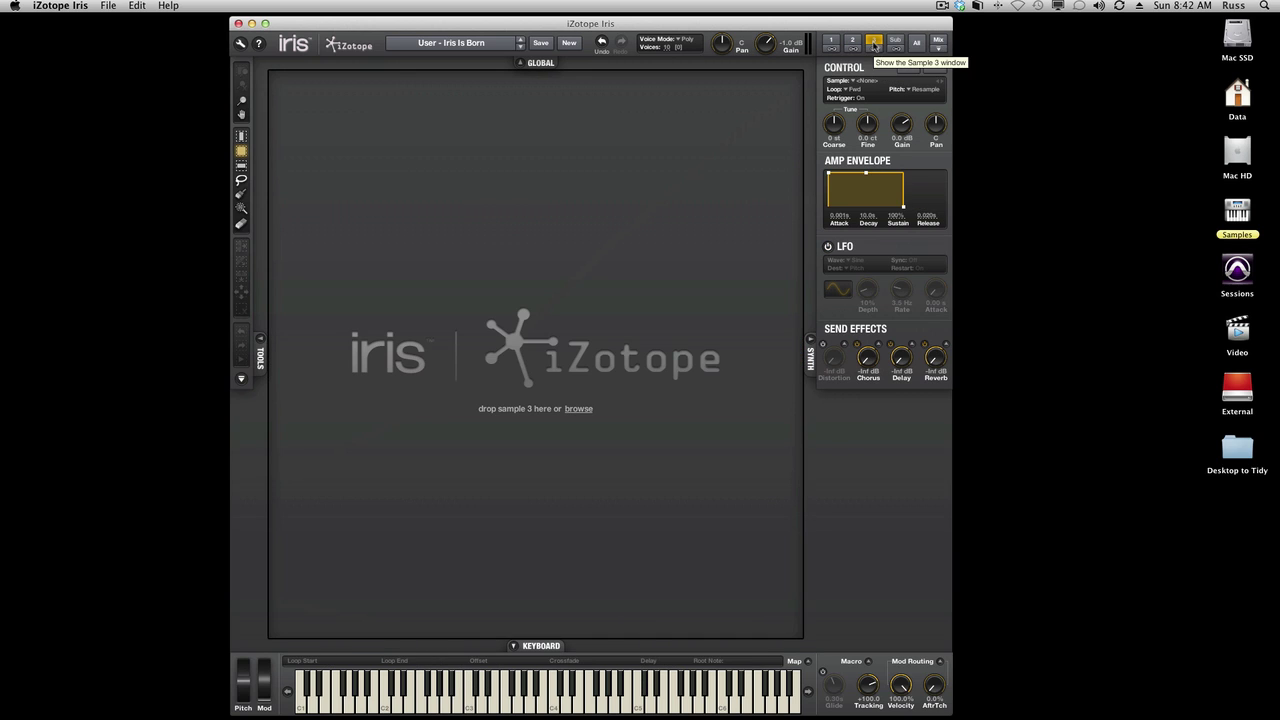
Return to Sample 1 and start a new patch without saving the current one.
click(831, 43)
click(568, 43)
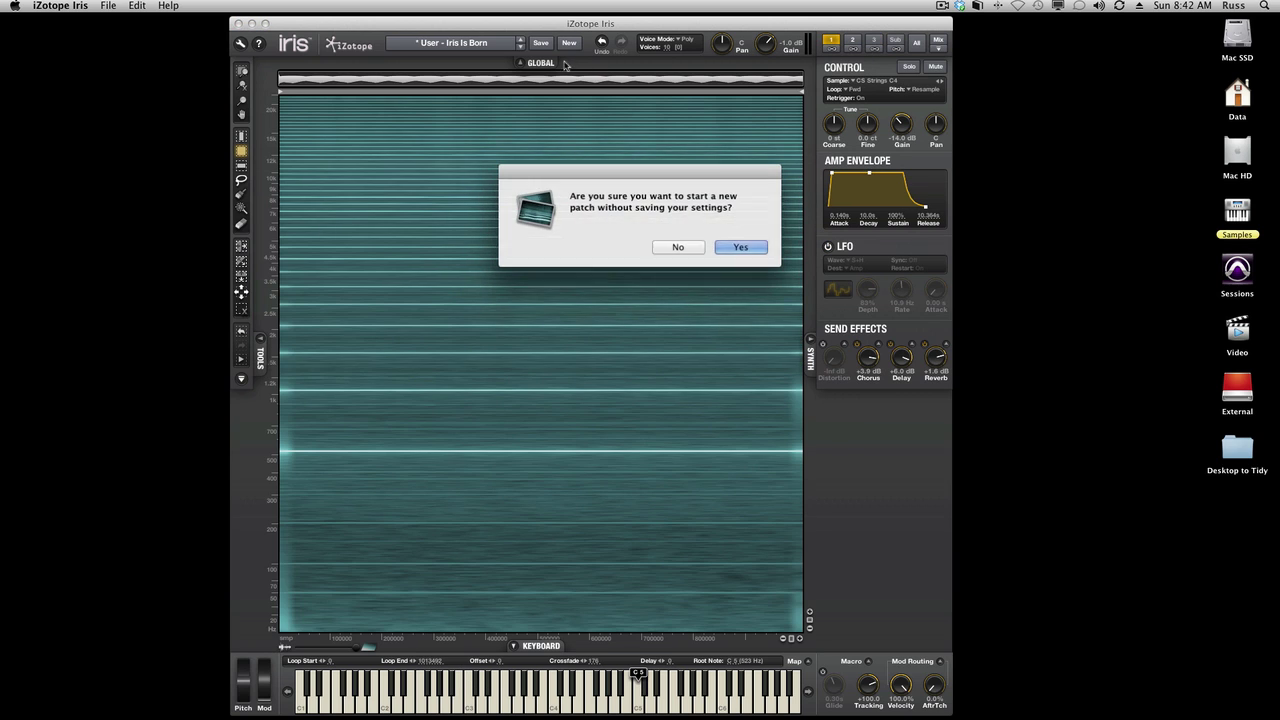
click(739, 247)
Load 'T8 FatAndWide C3' from Synthetic Instruments > Prophet T8 into Sample 1.
click(461, 50)
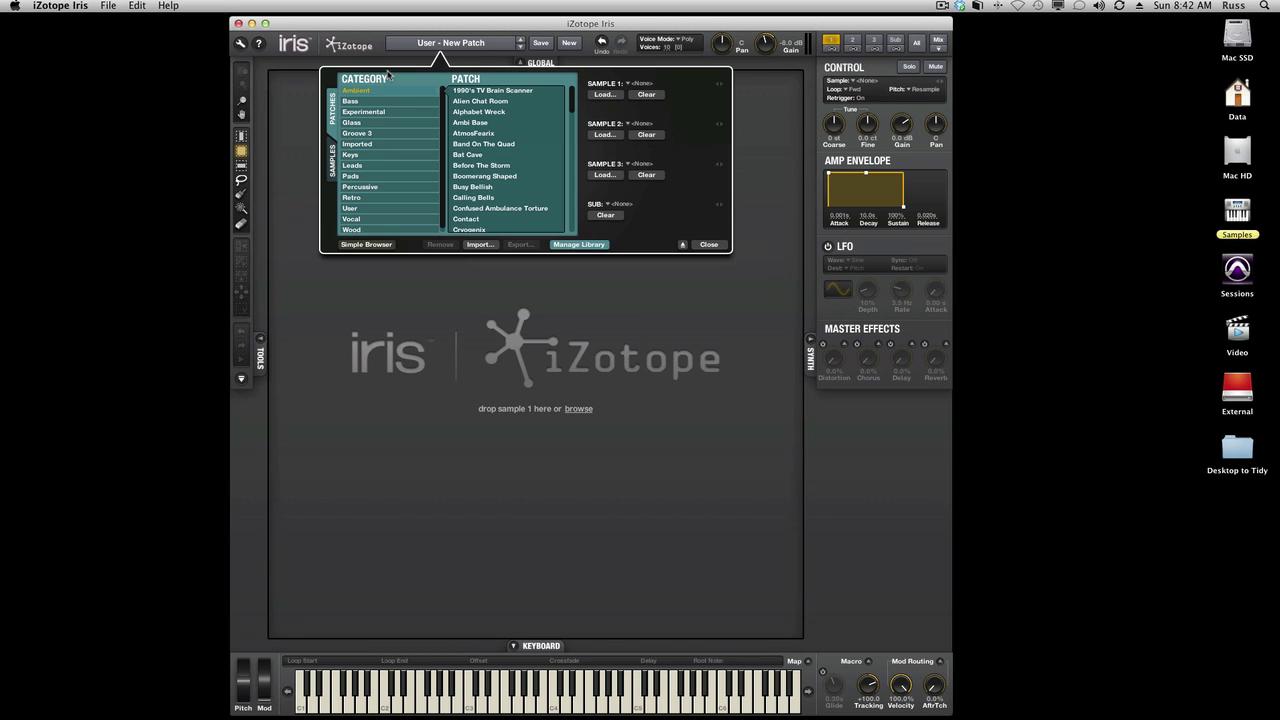
click(332, 160)
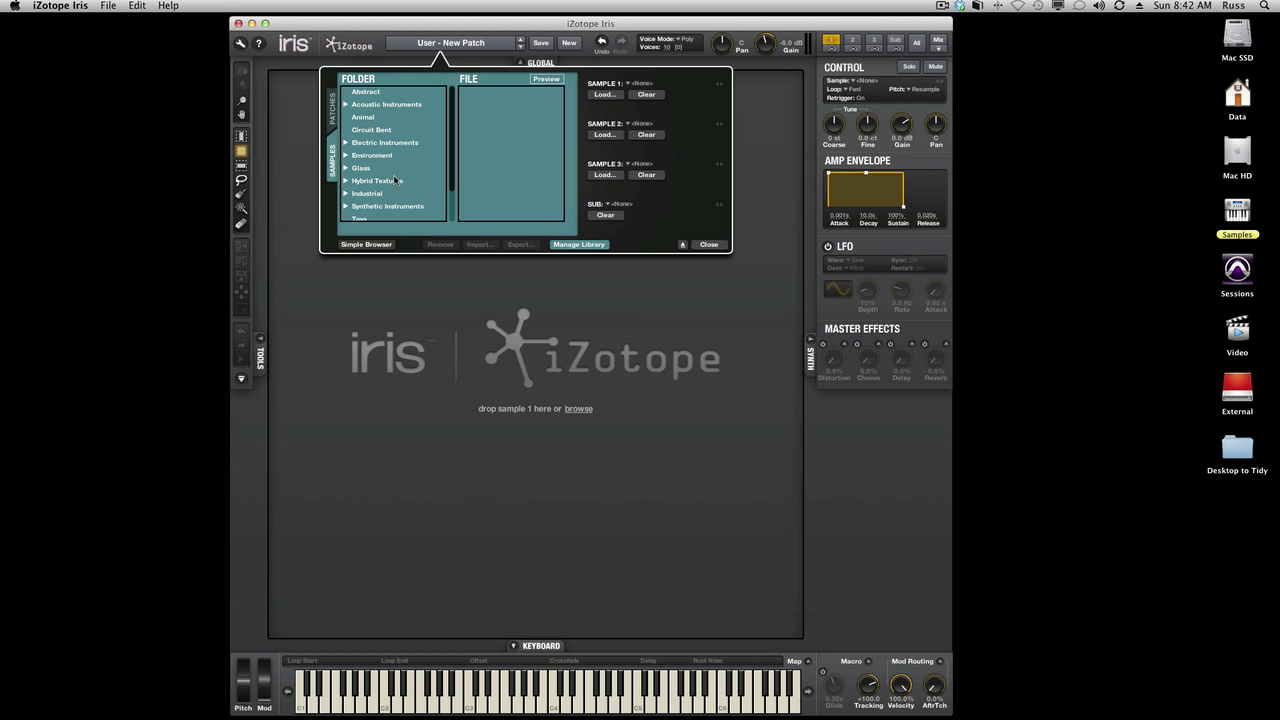
click(396, 206)
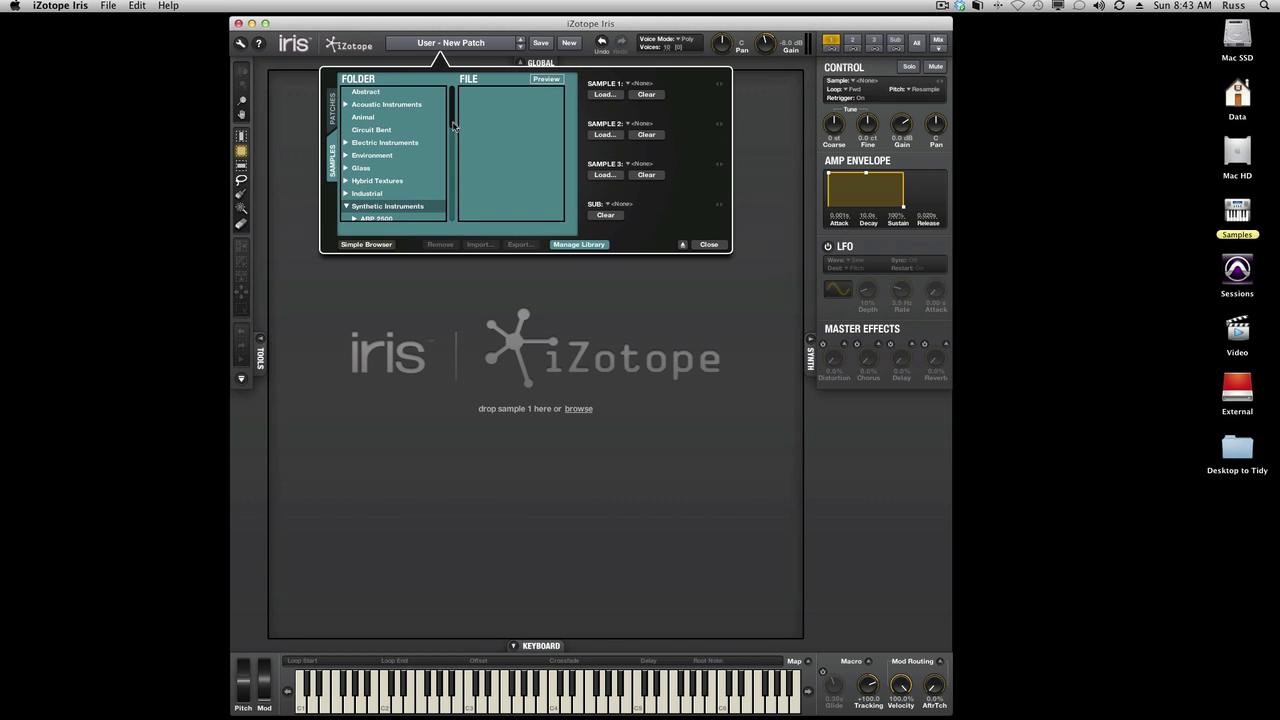
drag(452, 126, 451, 194)
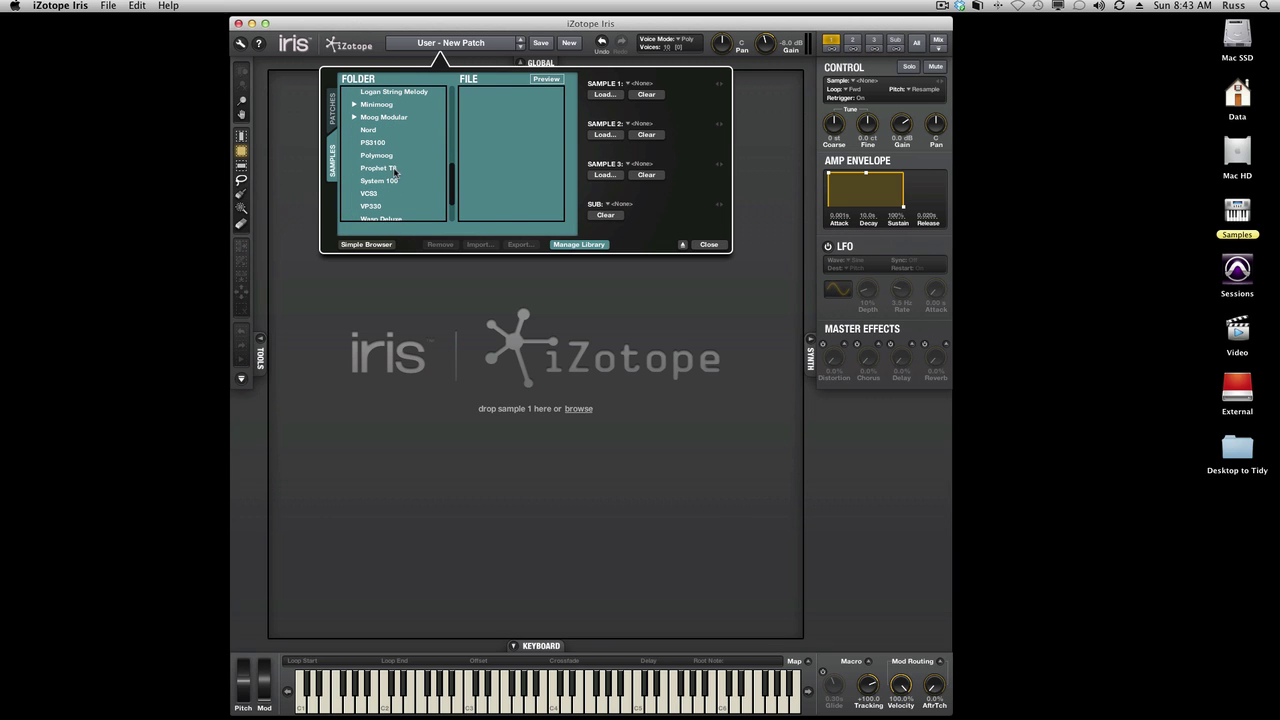
click(395, 170)
drag(571, 107, 567, 133)
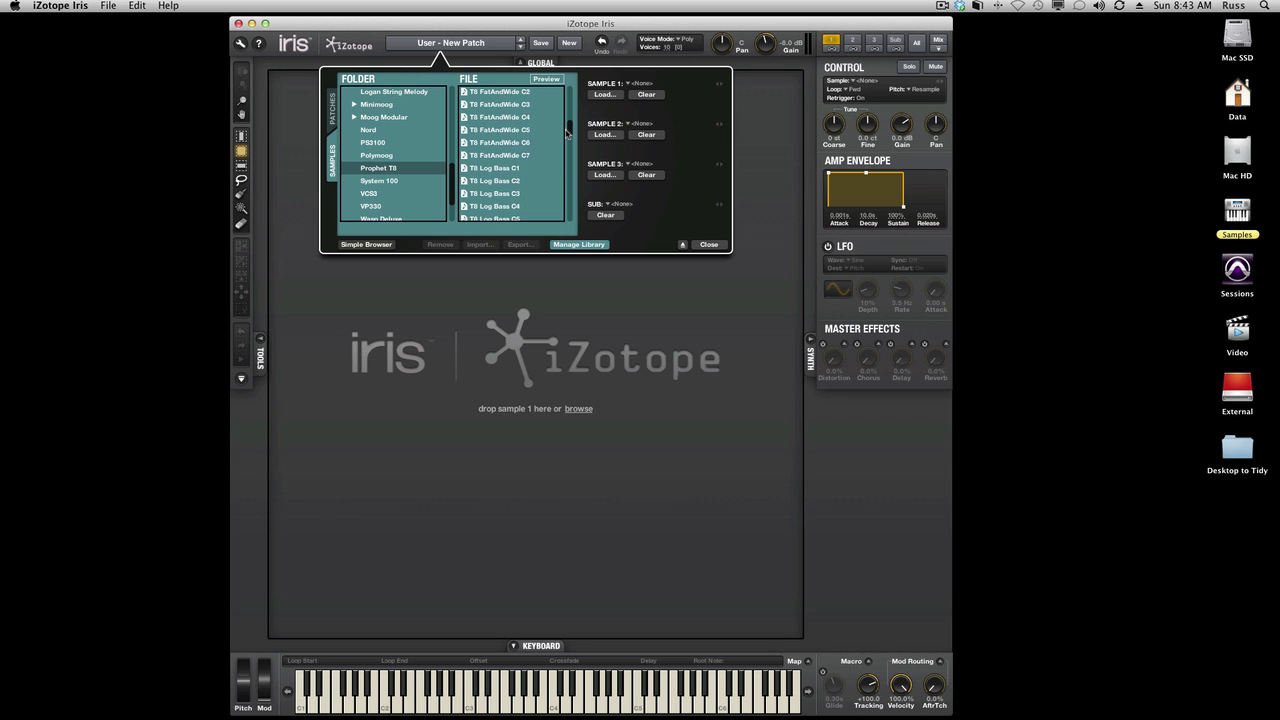
double_click(518, 105)
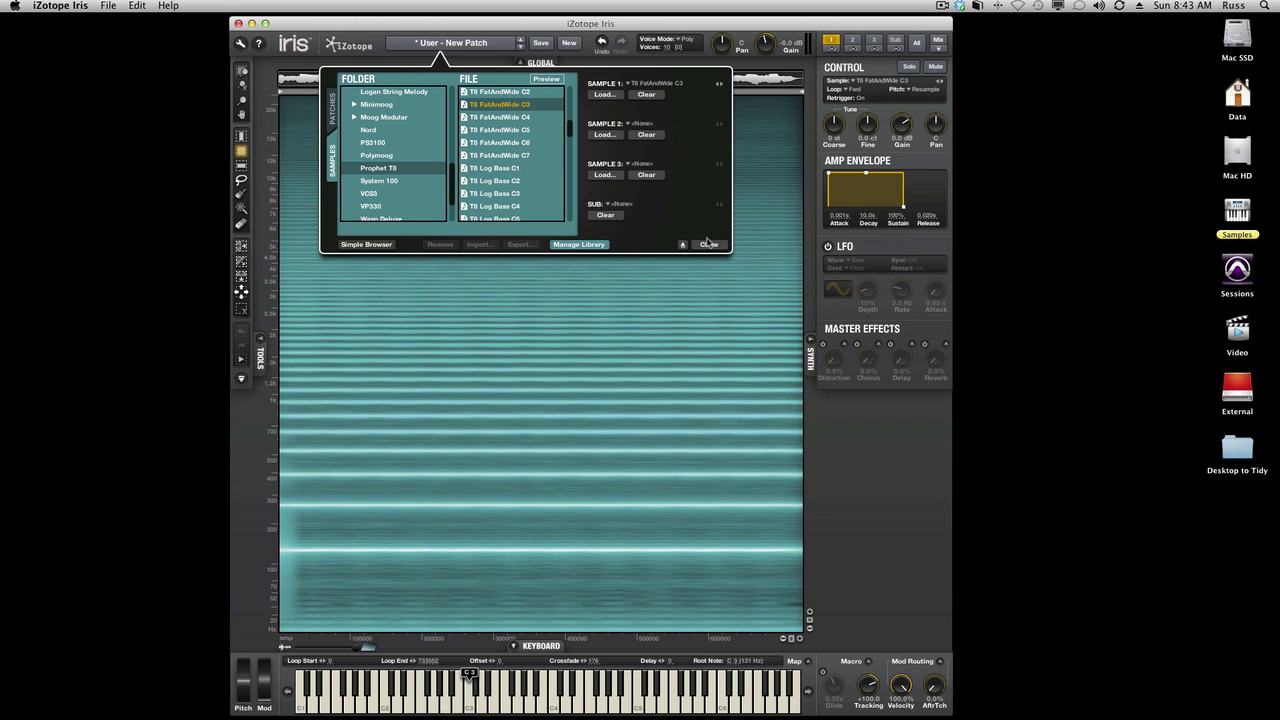
click(708, 244)
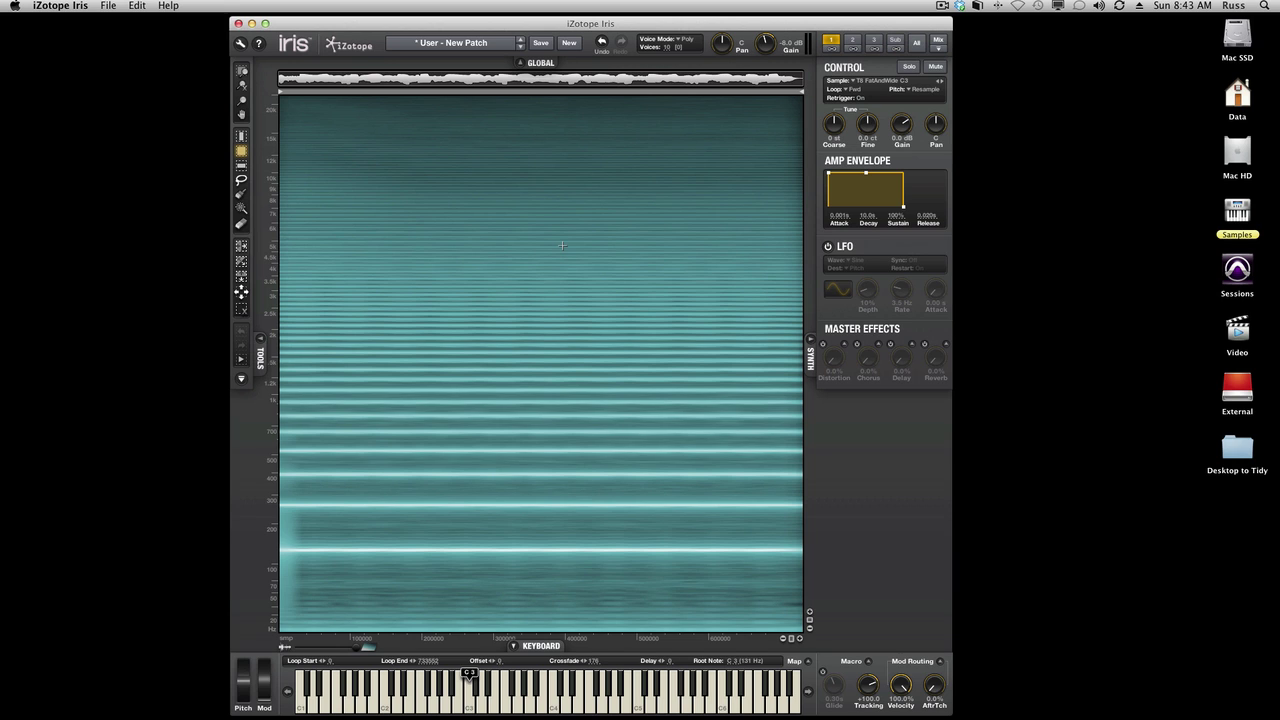
click(286, 648)
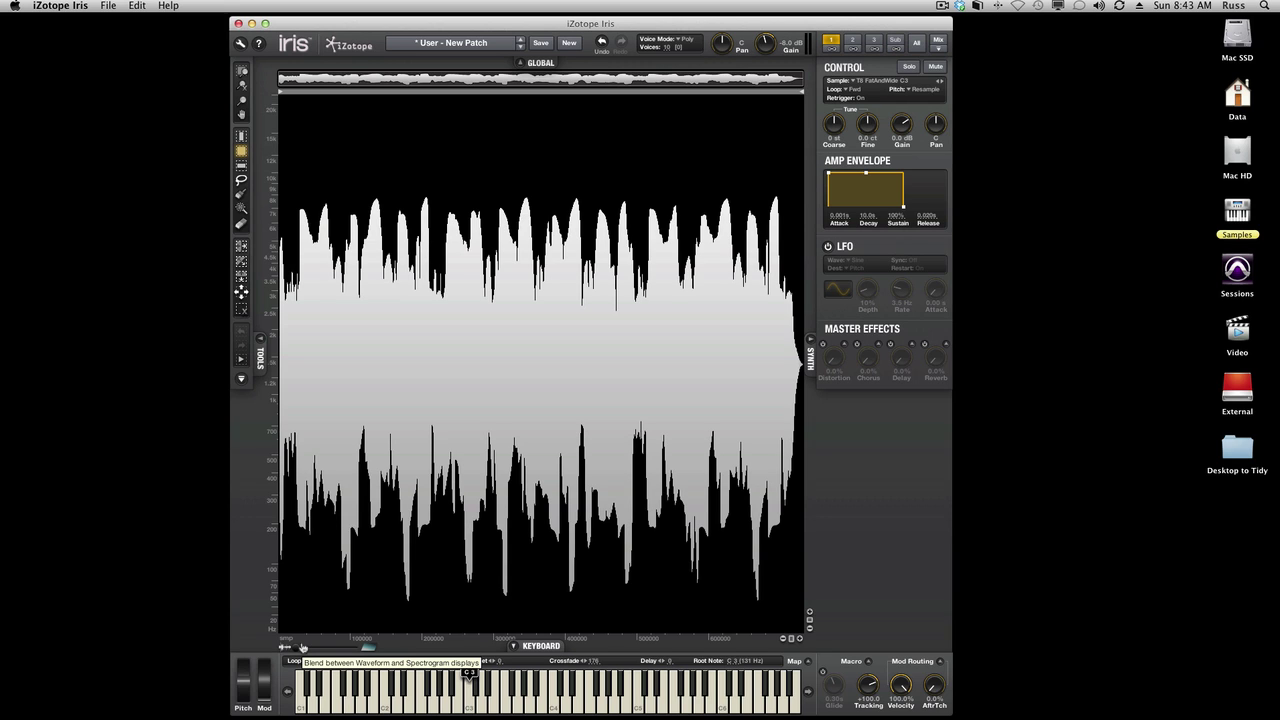
key(space)
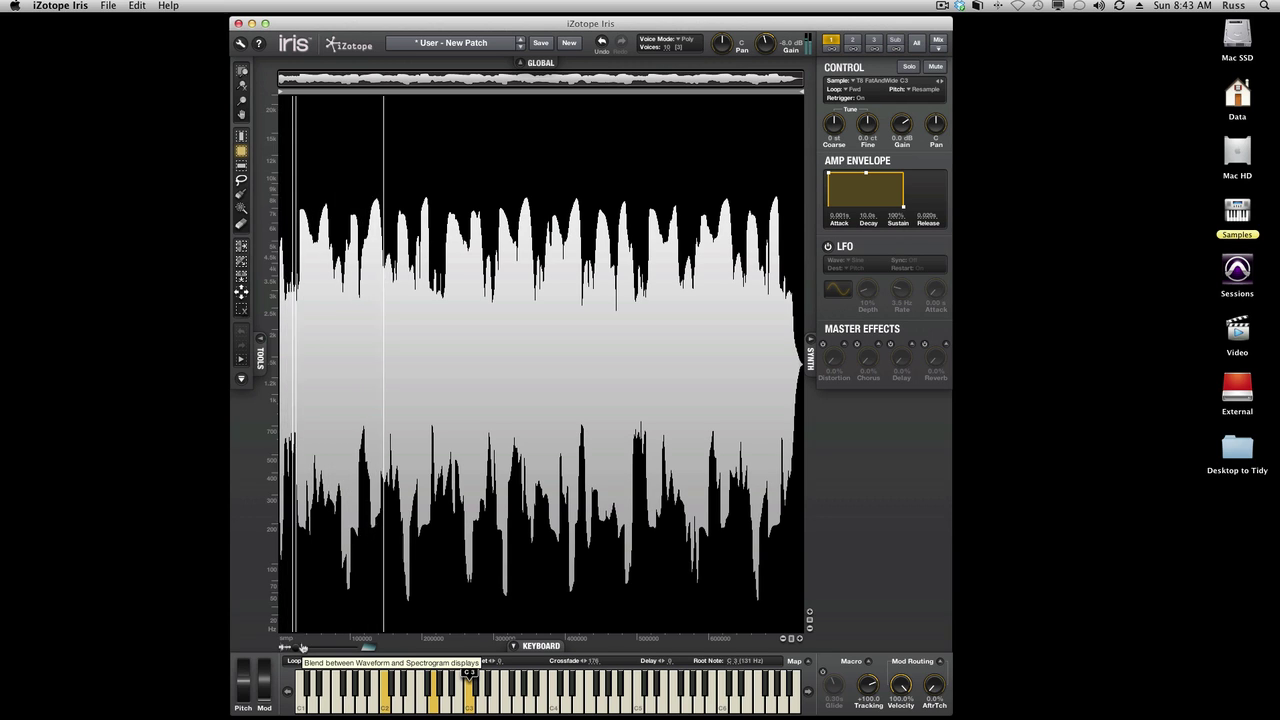
drag(298, 650, 342, 650)
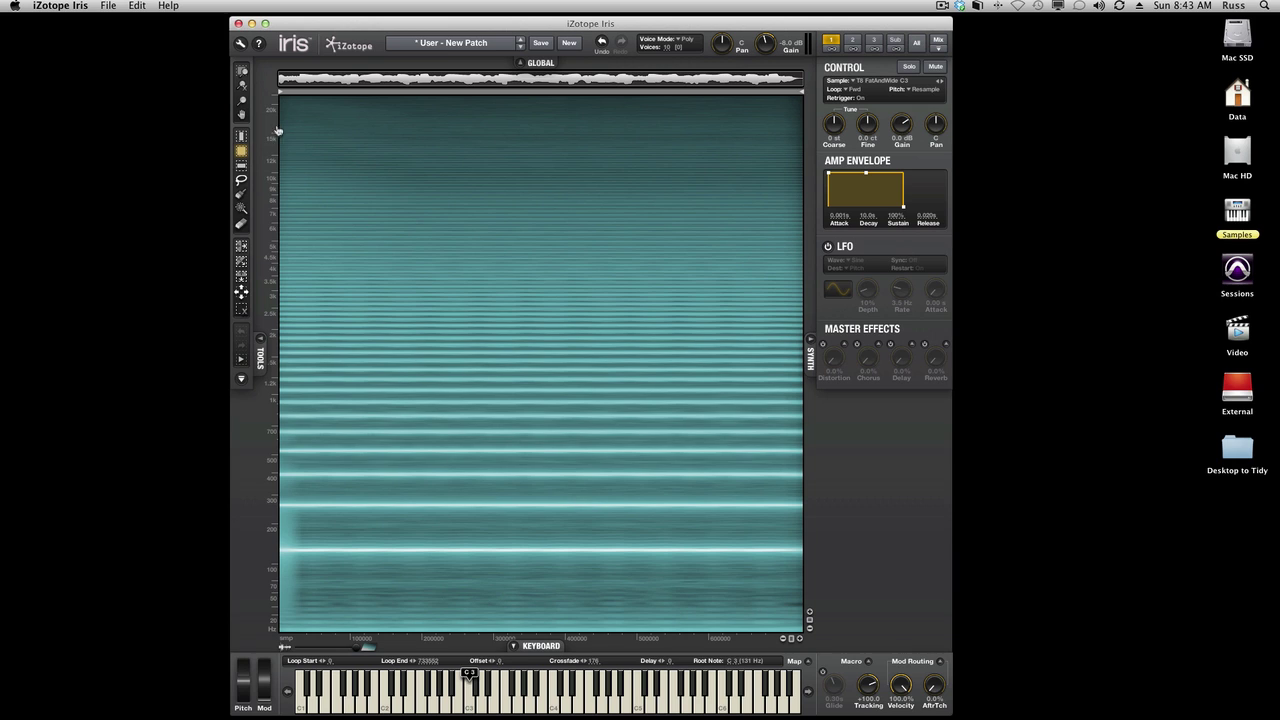
Select full-width frequency bands, moving the lower band down to around 300 Hz.
click(241, 165)
drag(436, 181, 480, 508)
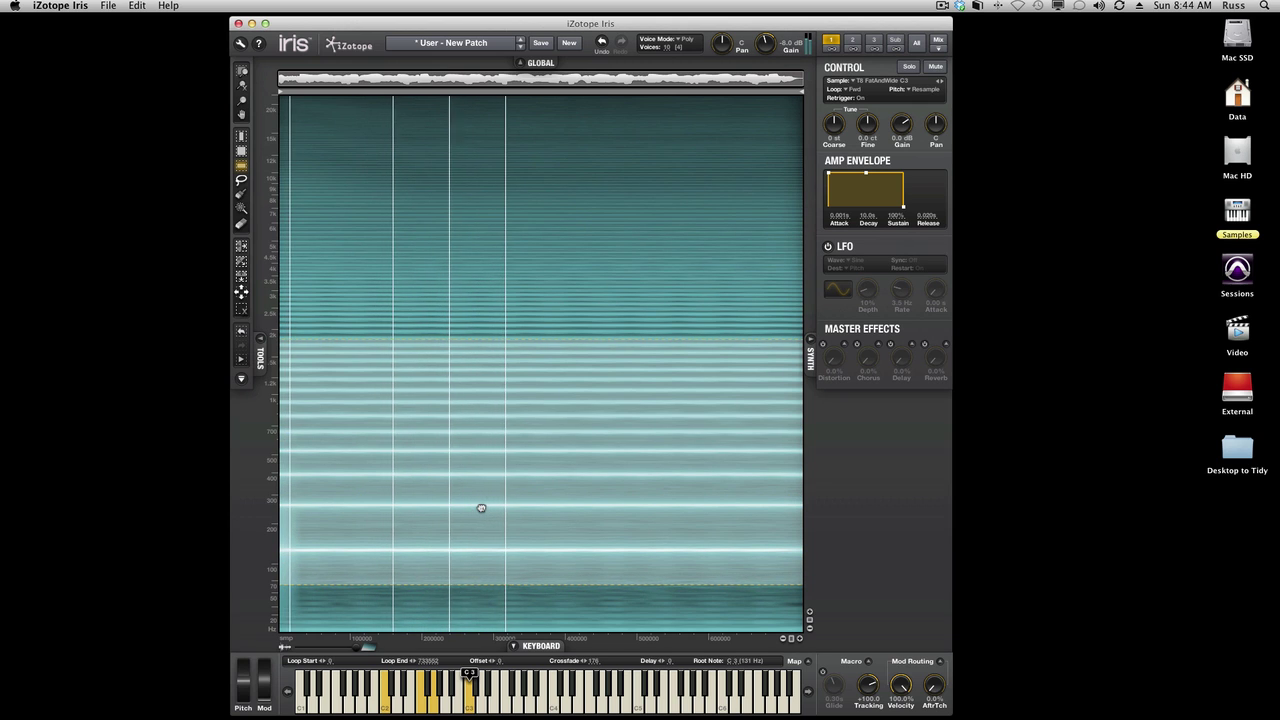
drag(481, 201, 484, 291)
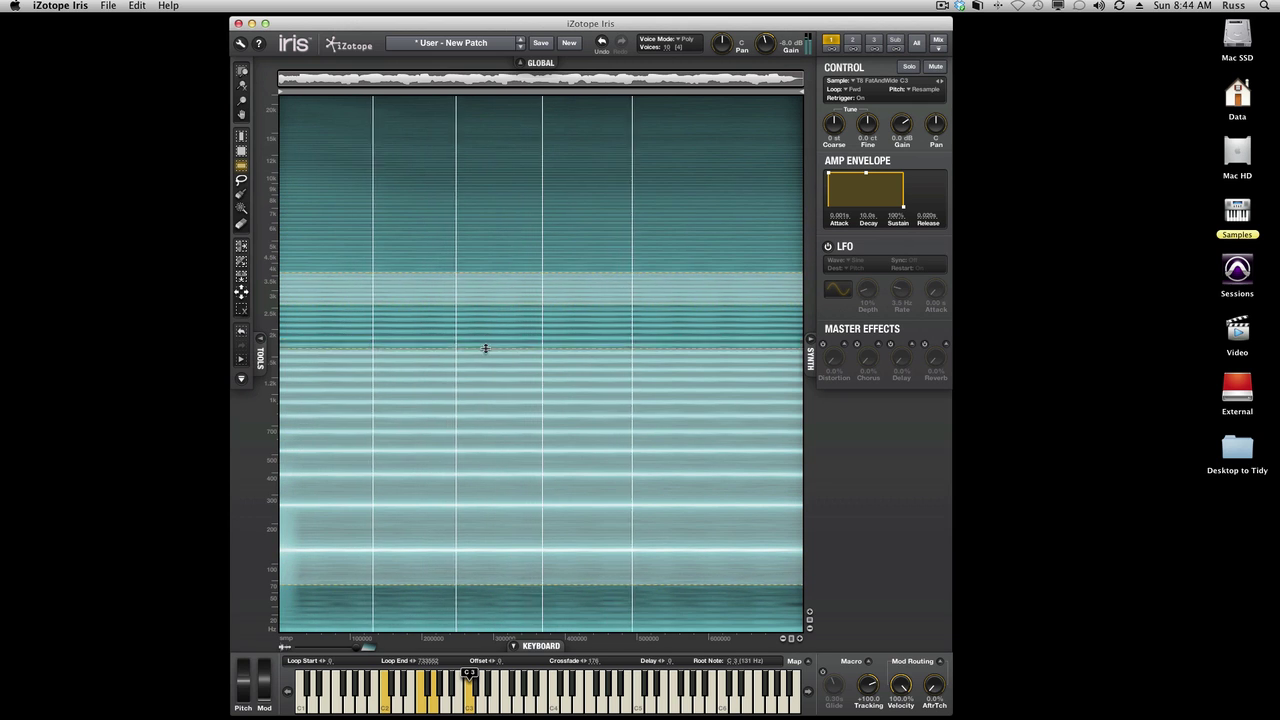
drag(485, 462, 480, 493)
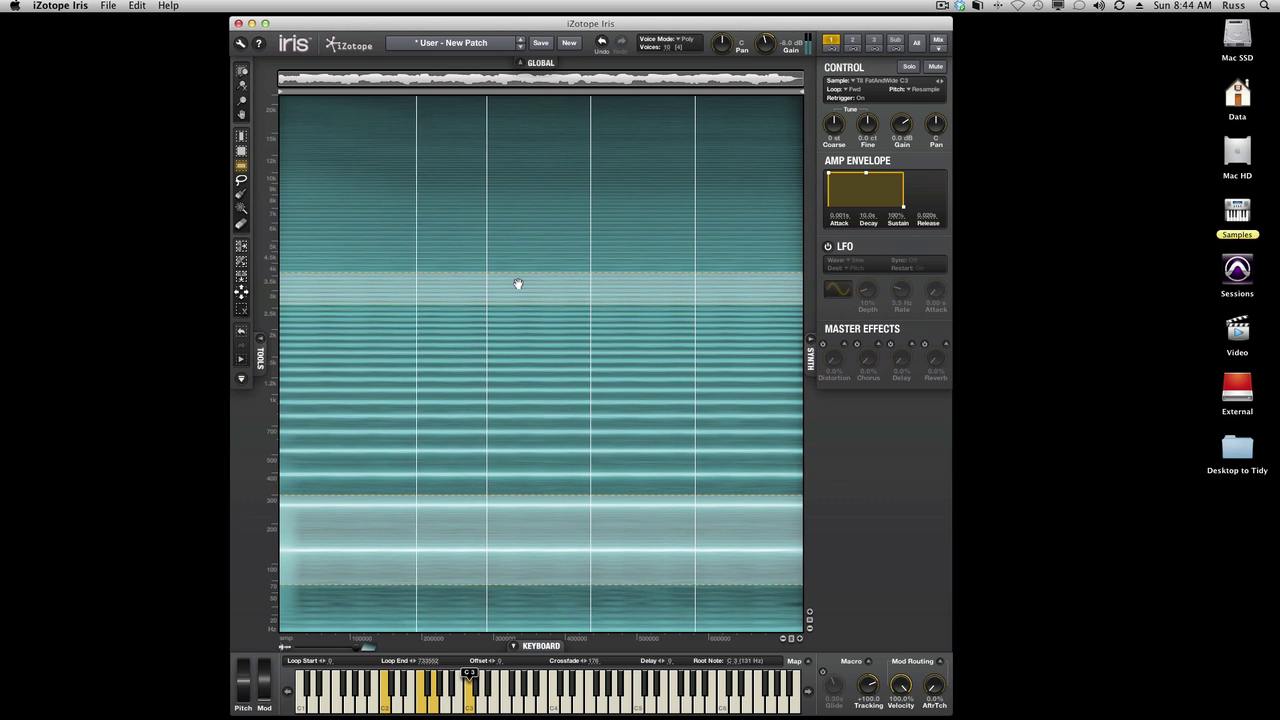
drag(517, 283, 509, 328)
Lasso several small blob-shaped regions in the upper-left high frequencies.
click(241, 179)
mouse_move(362, 182)
mouse_down()
mouse_move(393, 188)
mouse_move(336, 233)
mouse_up()
drag(450, 232, 446, 231)
drag(420, 168, 422, 167)
mouse_move(345, 147)
mouse_down()
mouse_move(389, 160)
mouse_move(302, 184)
mouse_up()
Brush-paint broad strokes from the mid frequencies sweeping down toward the bottom right.
click(241, 194)
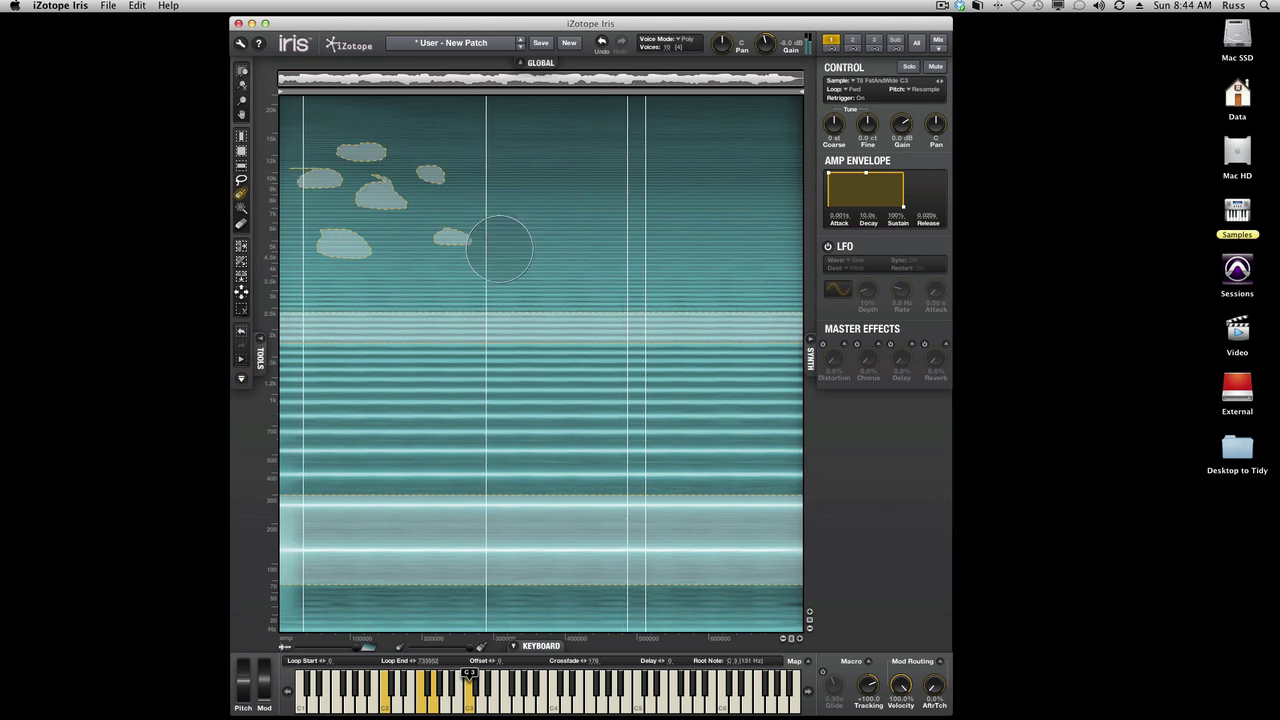
mouse_move(565, 264)
mouse_down()
mouse_move(300, 318)
mouse_move(490, 288)
mouse_move(625, 315)
mouse_move(760, 409)
mouse_move(745, 415)
mouse_up()
drag(683, 497, 460, 423)
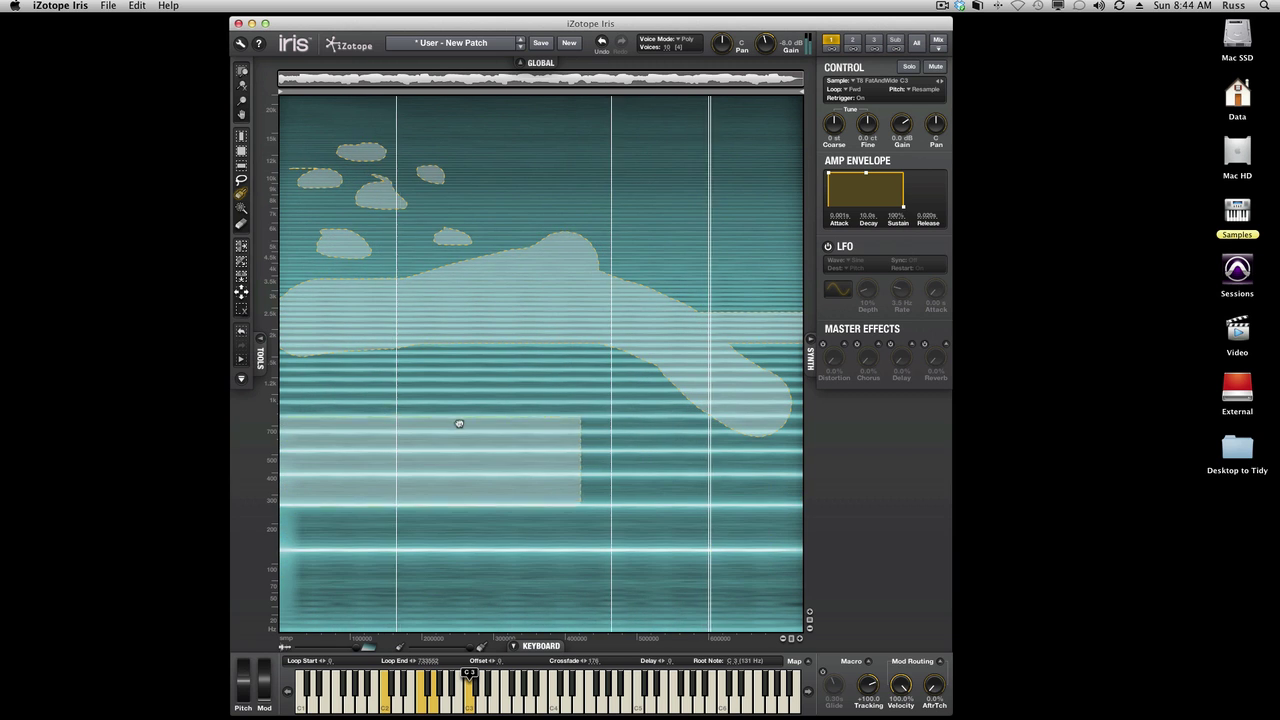
mouse_move(683, 447)
mouse_down()
mouse_move(689, 460)
mouse_move(665, 464)
mouse_up()
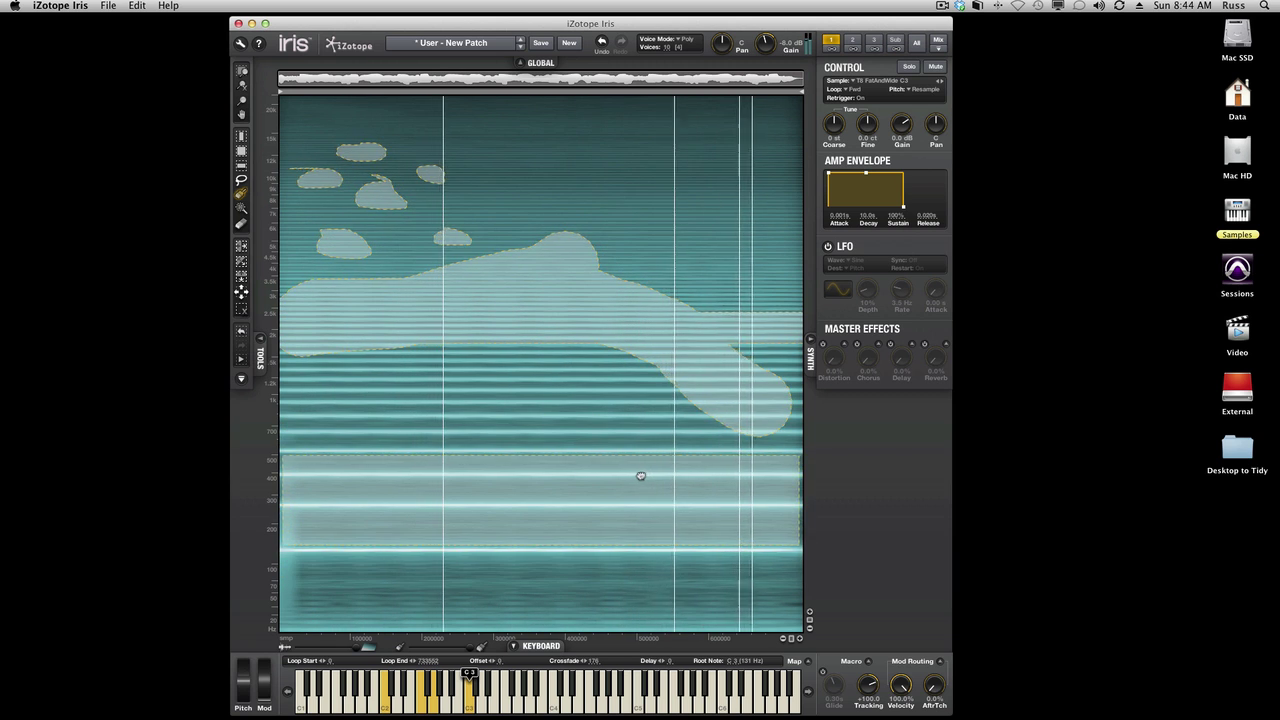
mouse_move(300, 405)
mouse_down()
mouse_move(474, 413)
mouse_move(632, 543)
mouse_move(768, 597)
mouse_up()
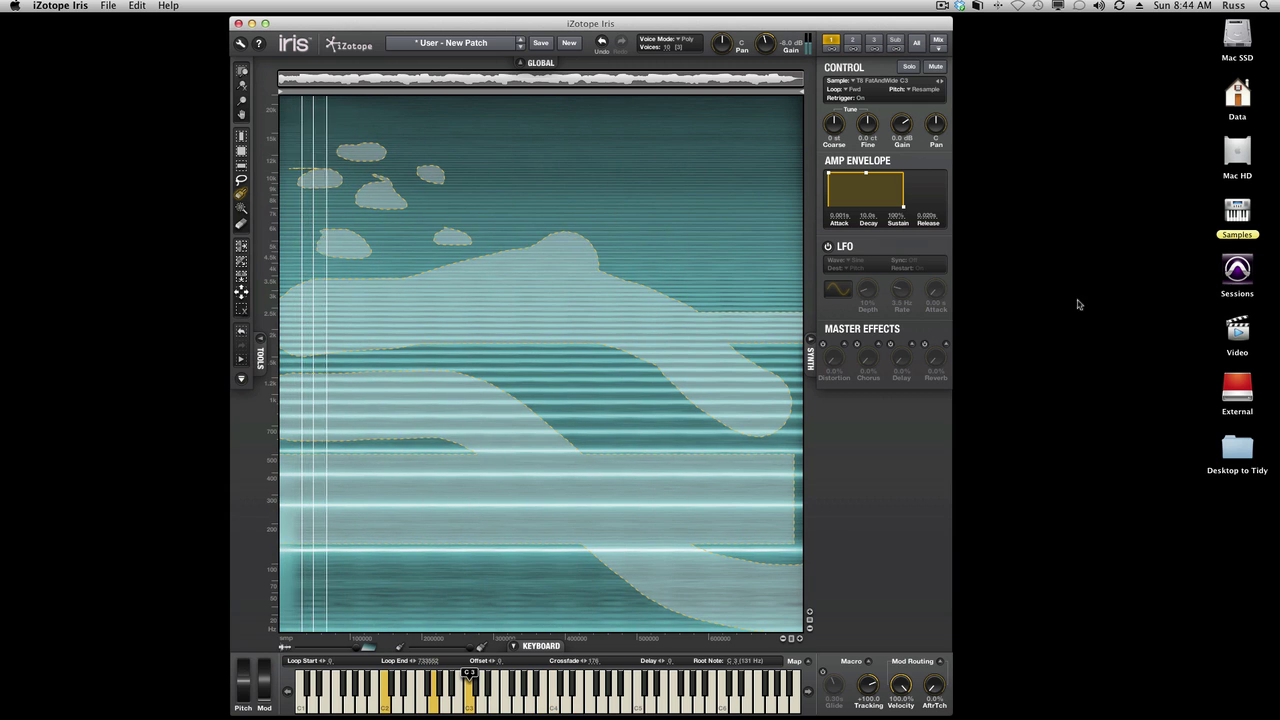
Lengthen the release, set a roughly 1.5 s attack, and enable chorus, delay and reverb.
drag(903, 207, 926, 207)
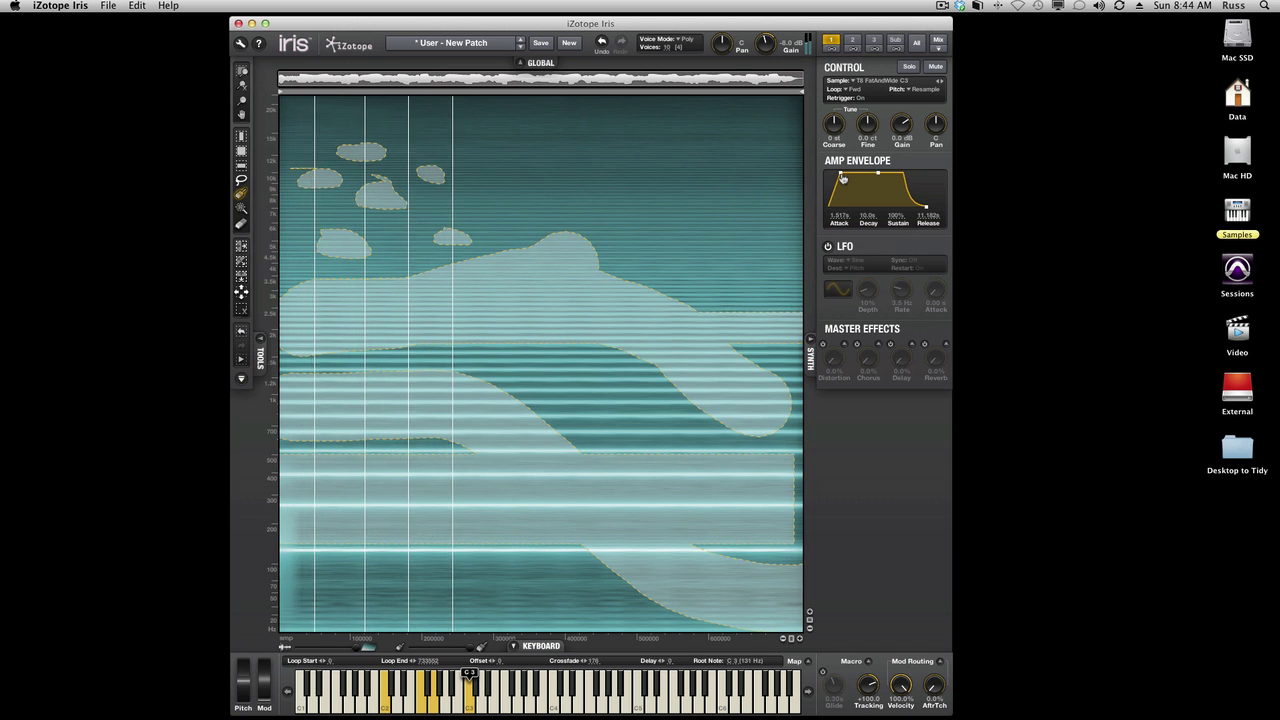
drag(828, 174, 843, 178)
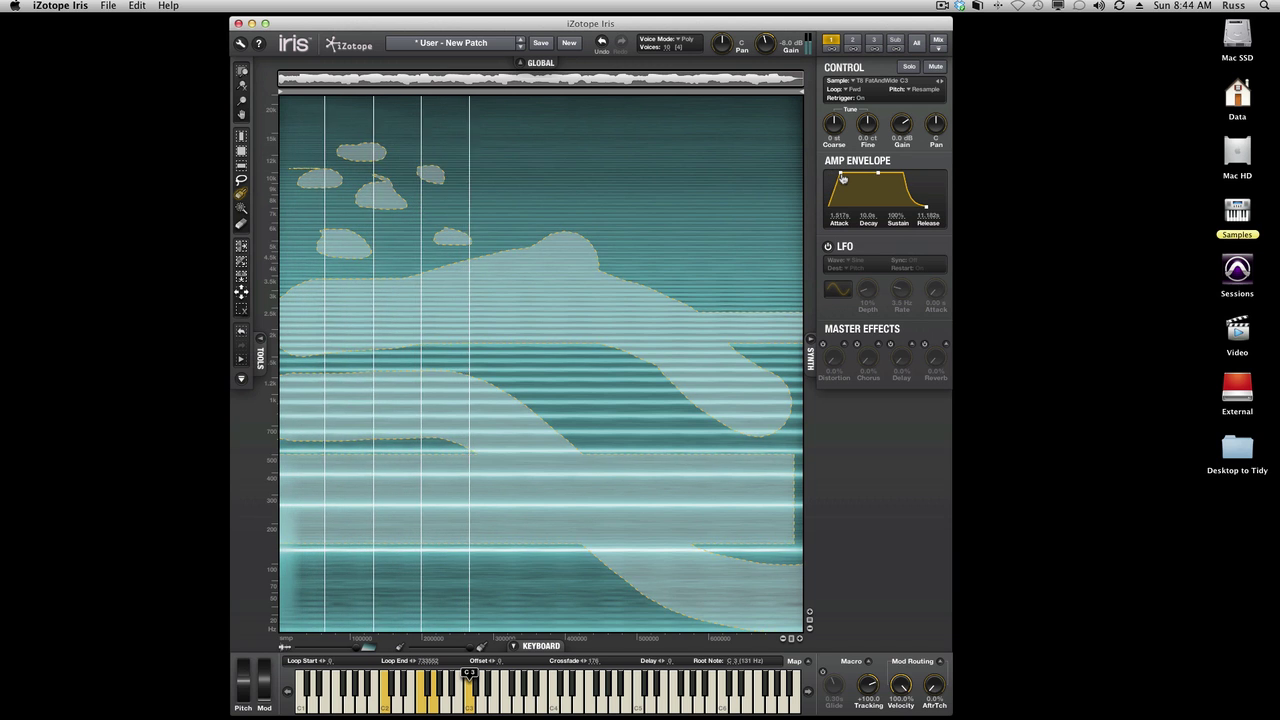
click(938, 42)
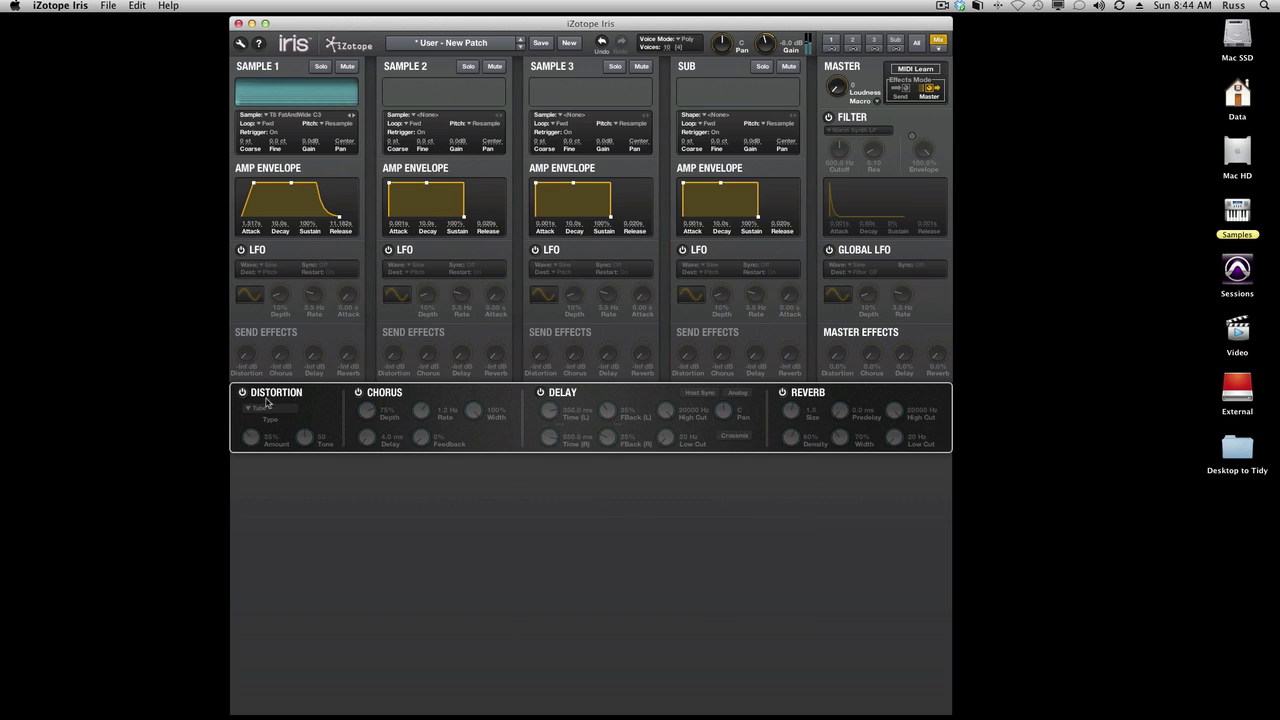
click(357, 393)
click(357, 393)
click(357, 393)
click(540, 392)
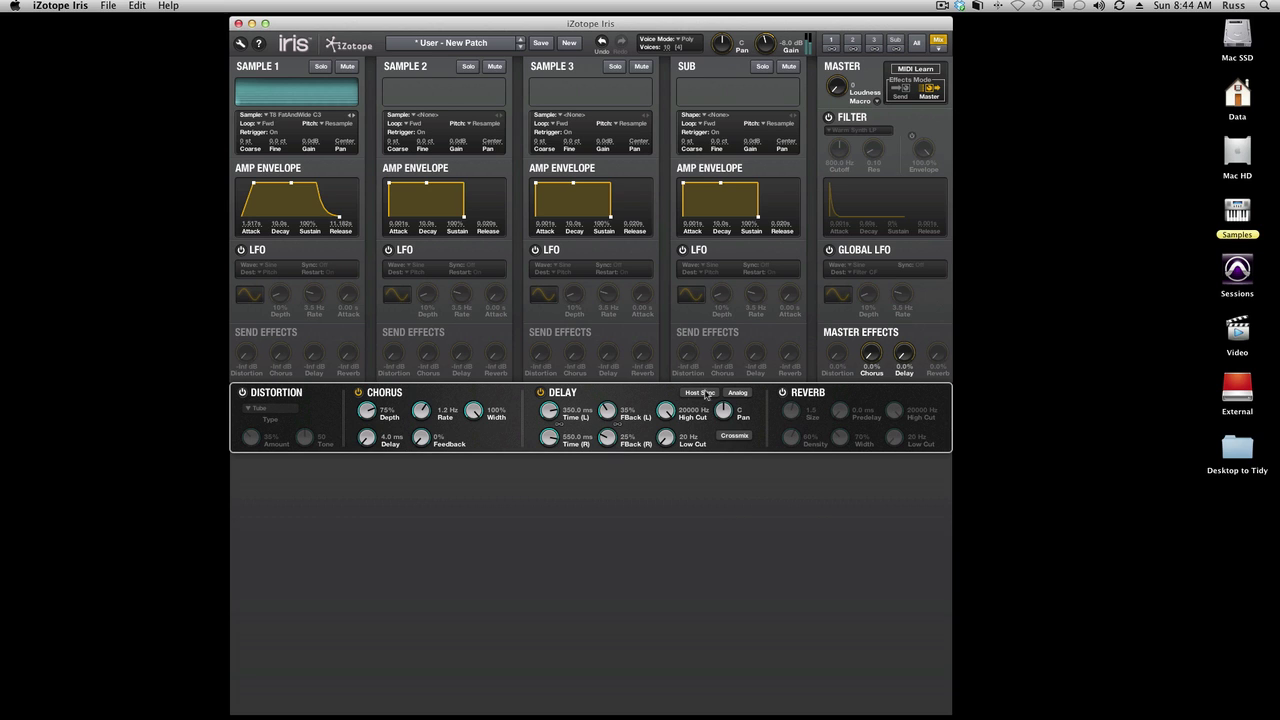
click(783, 393)
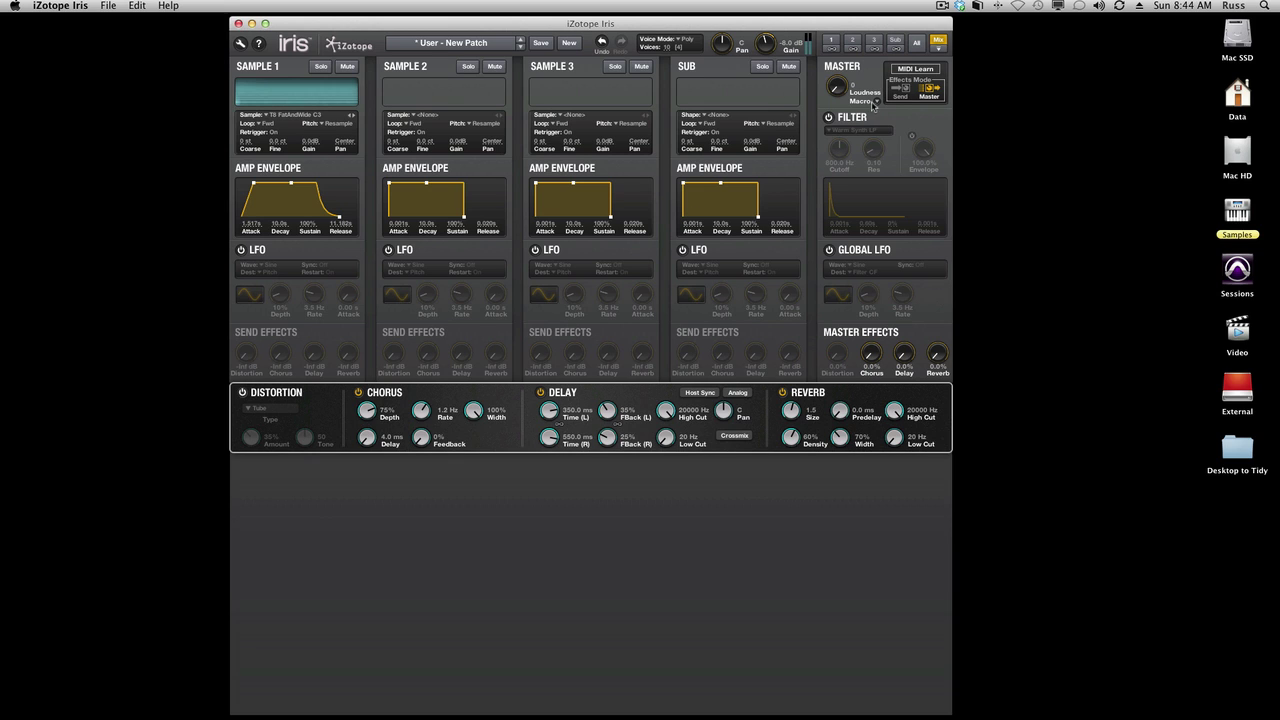
Switch effects to Send mode with Sample 1 sends: chorus +3.0 dB, delay -11.0 dB, reverb +2.2 dB.
click(900, 90)
drag(279, 356, 281, 305)
drag(315, 347, 353, 304)
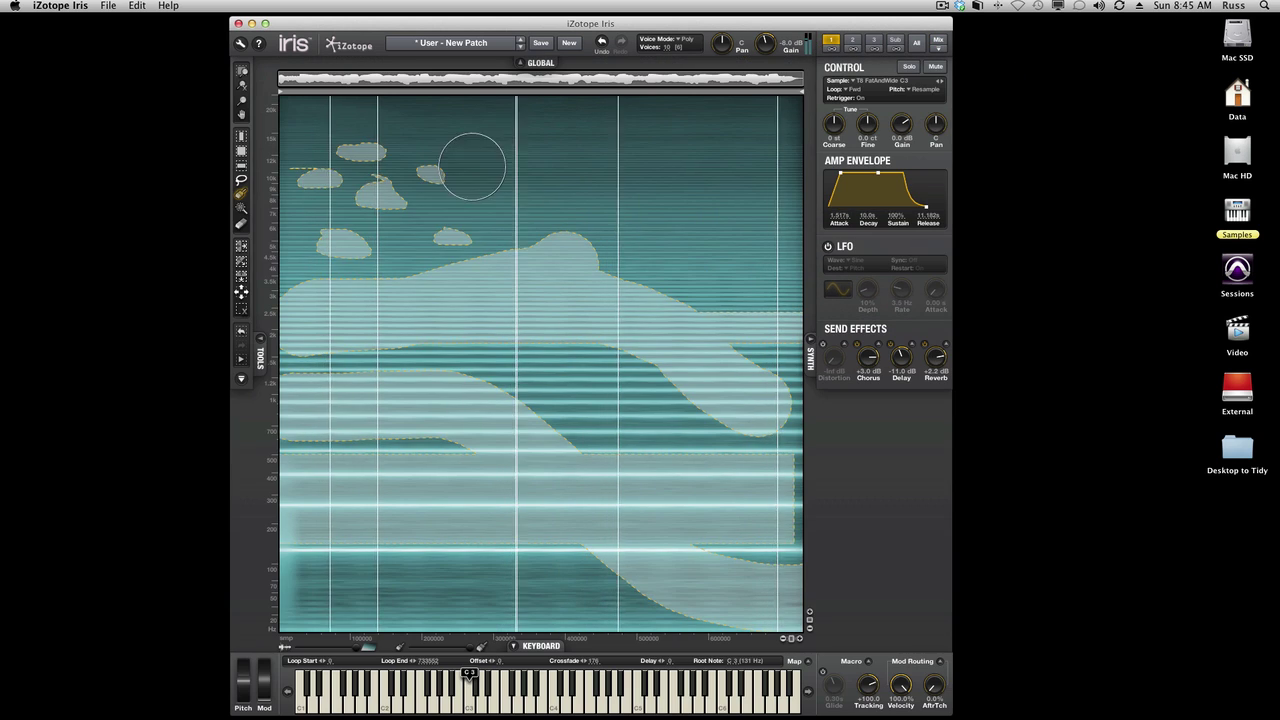
On Sample 1's spectrogram, paint a large upper selection, then clear it with Select None.
click(830, 40)
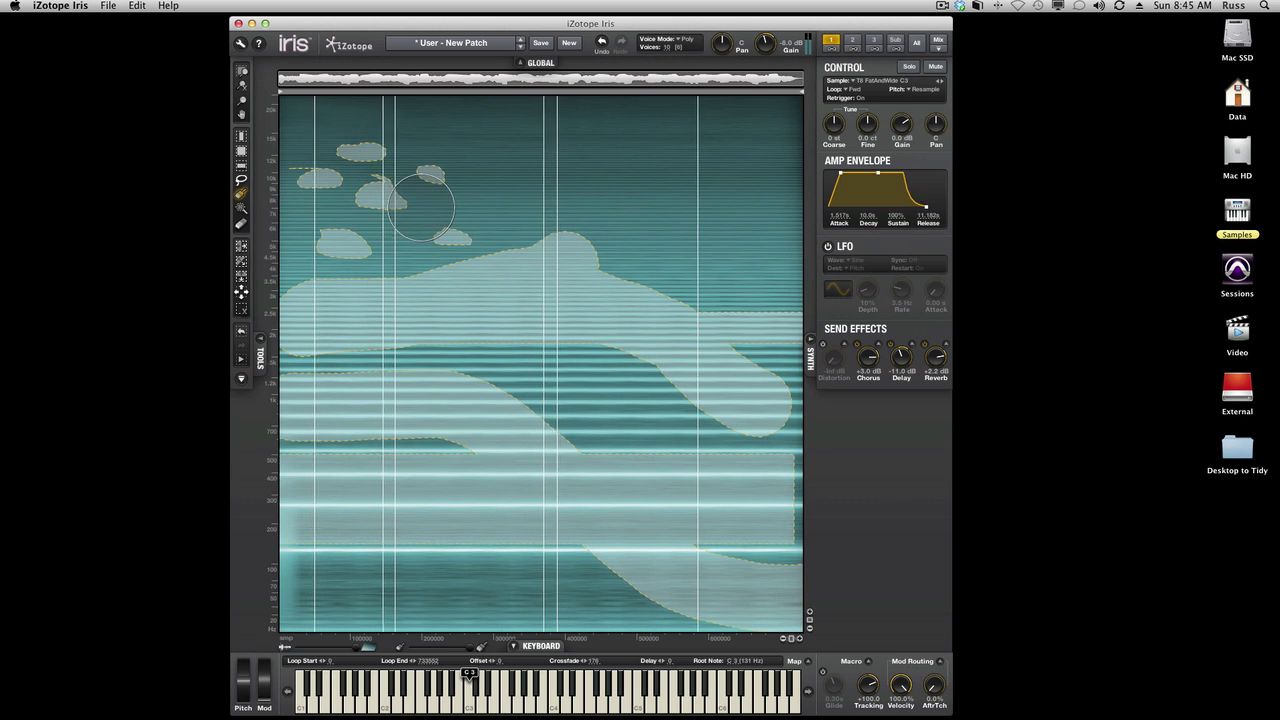
mouse_move(309, 188)
mouse_down()
mouse_move(425, 158)
mouse_move(596, 178)
mouse_move(677, 209)
mouse_up()
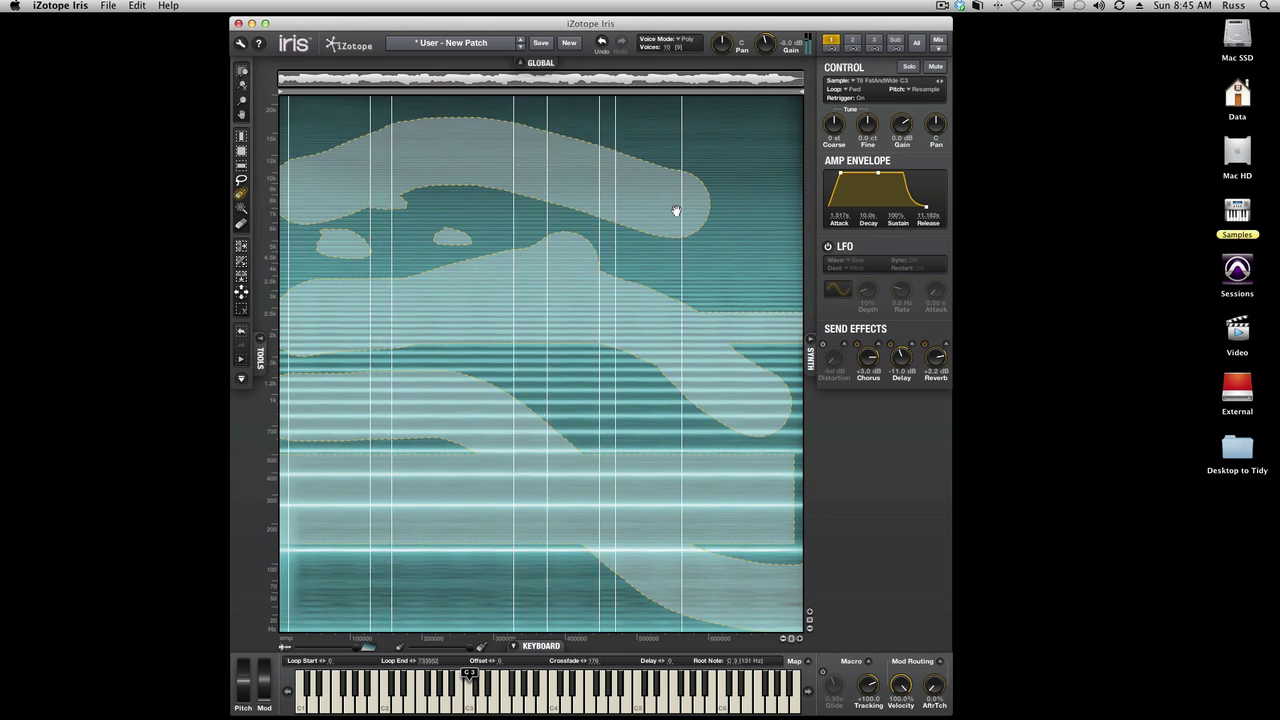
click(241, 310)
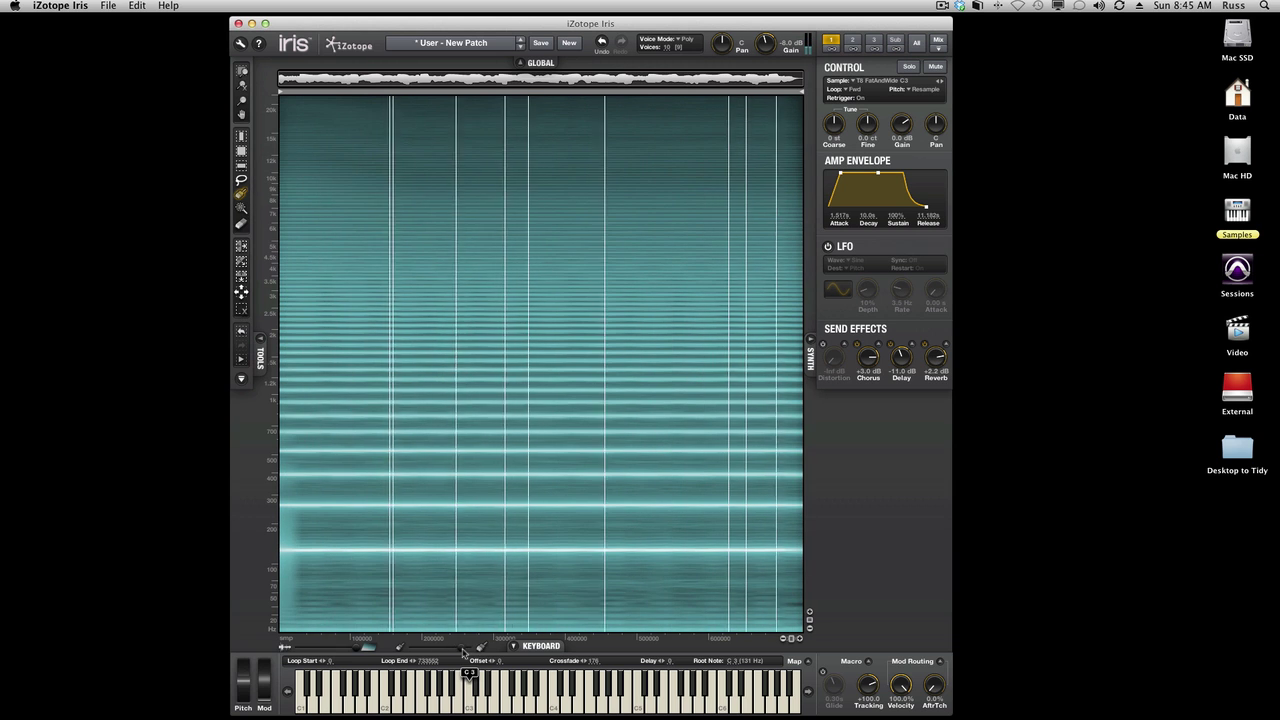
Brush-paint a name letter by letter in large strokes across Sample 1's spectrogram.
drag(323, 182, 329, 363)
mouse_move(326, 194)
mouse_down()
mouse_move(385, 183)
mouse_move(415, 203)
mouse_move(351, 200)
mouse_move(460, 182)
mouse_move(477, 267)
mouse_move(371, 320)
mouse_move(356, 312)
mouse_move(389, 352)
mouse_move(445, 510)
mouse_up()
click(497, 332)
mouse_move(493, 344)
mouse_down()
mouse_move(515, 425)
mouse_move(564, 381)
mouse_up()
mouse_move(642, 250)
mouse_down()
mouse_move(610, 270)
mouse_move(613, 304)
mouse_up()
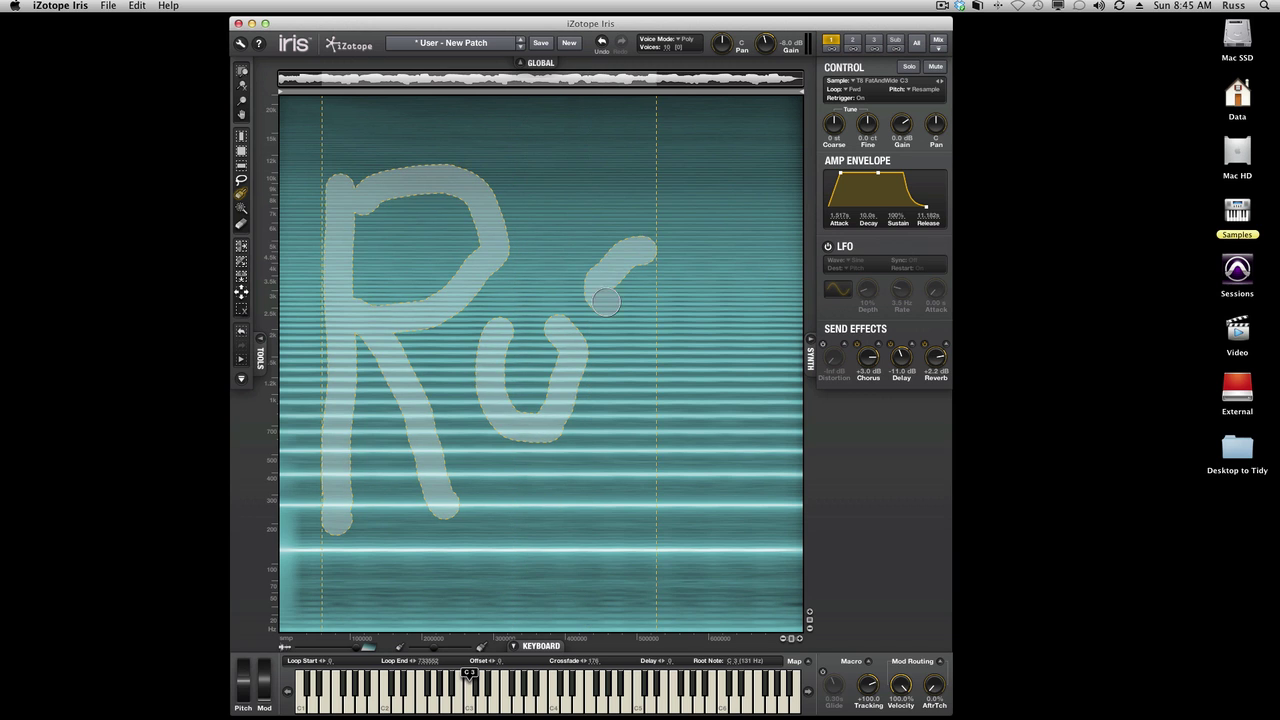
drag(754, 338, 690, 371)
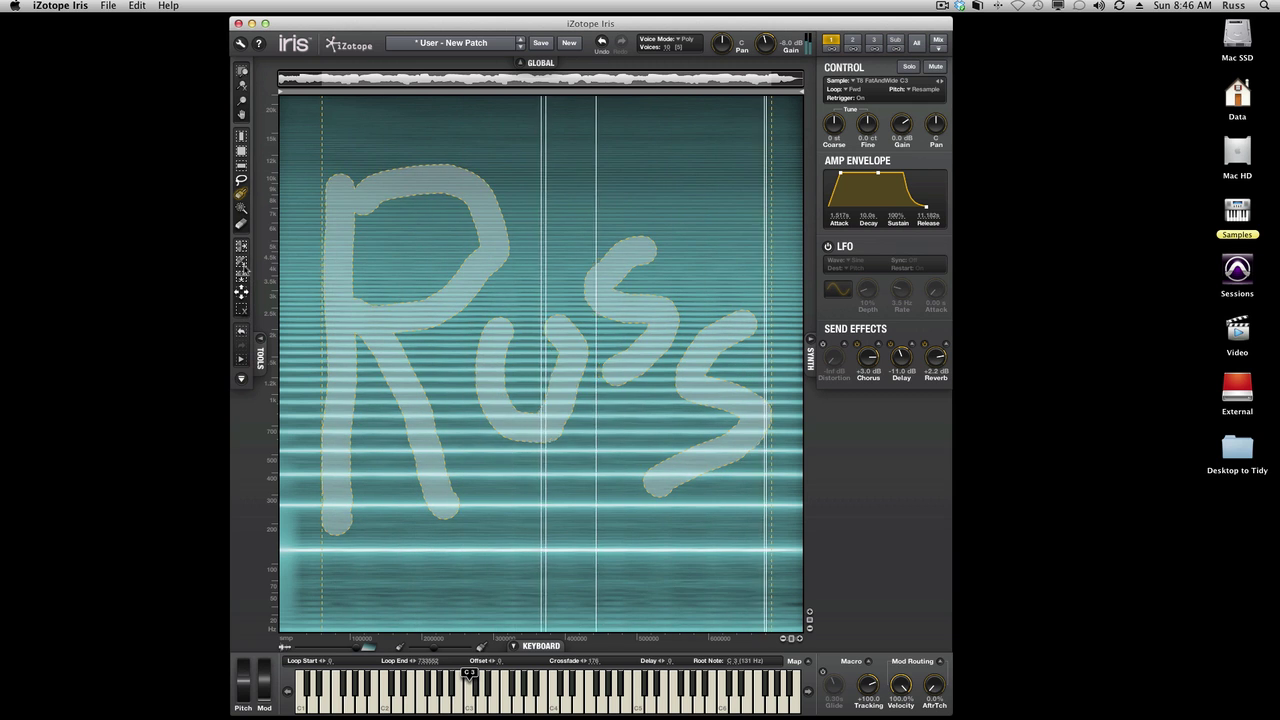
Invert the selection so everything except the painted letters is selected.
click(241, 291)
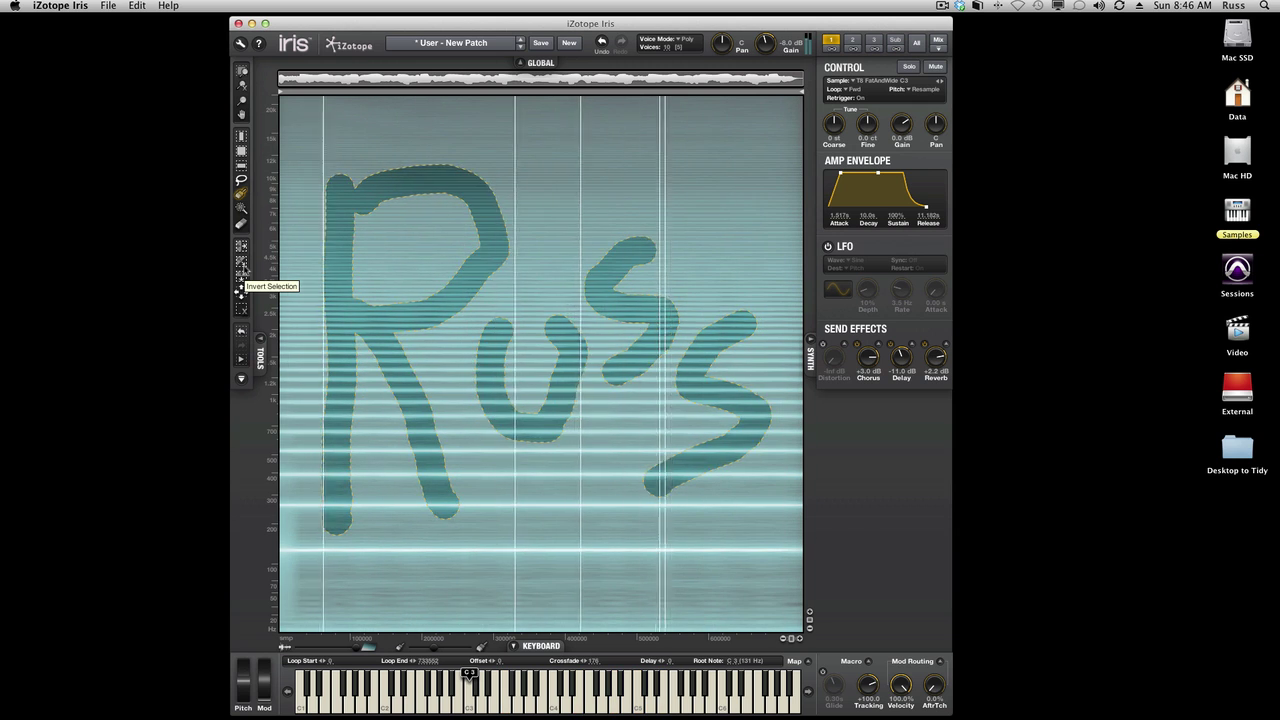
Clear the selection, lasso a region rising from the bottom left, then drag it lower.
click(239, 309)
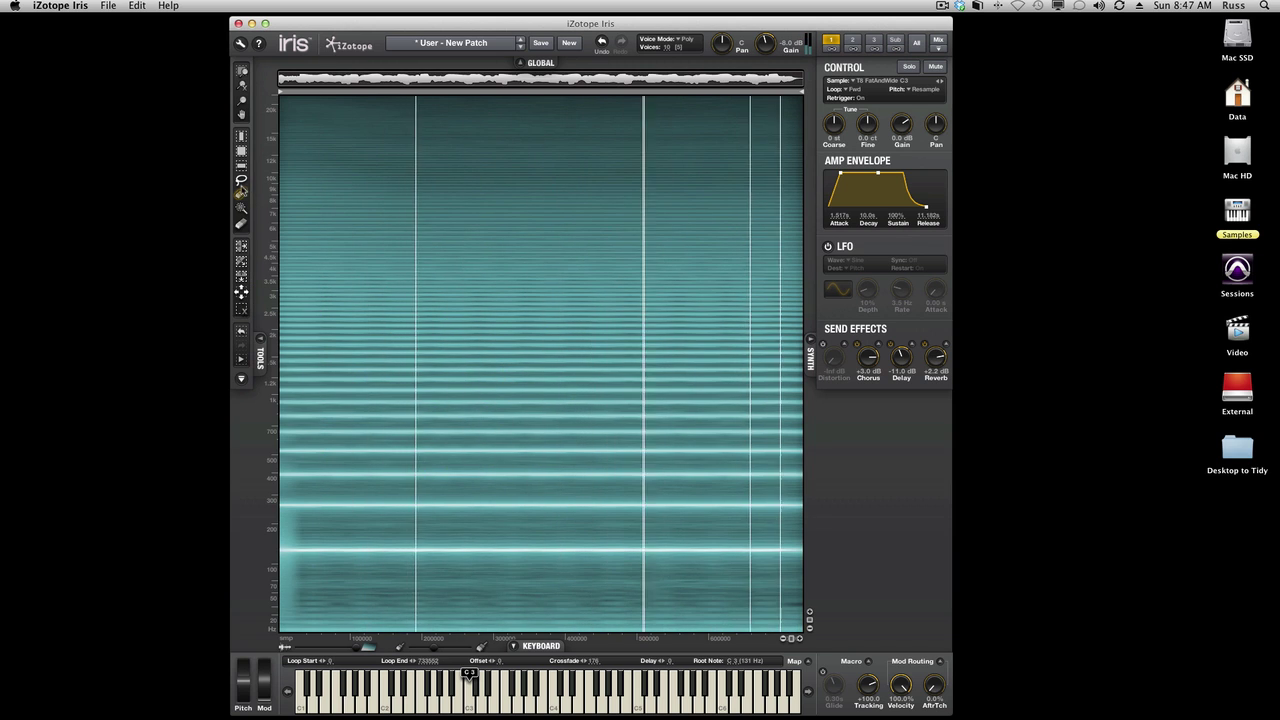
click(241, 180)
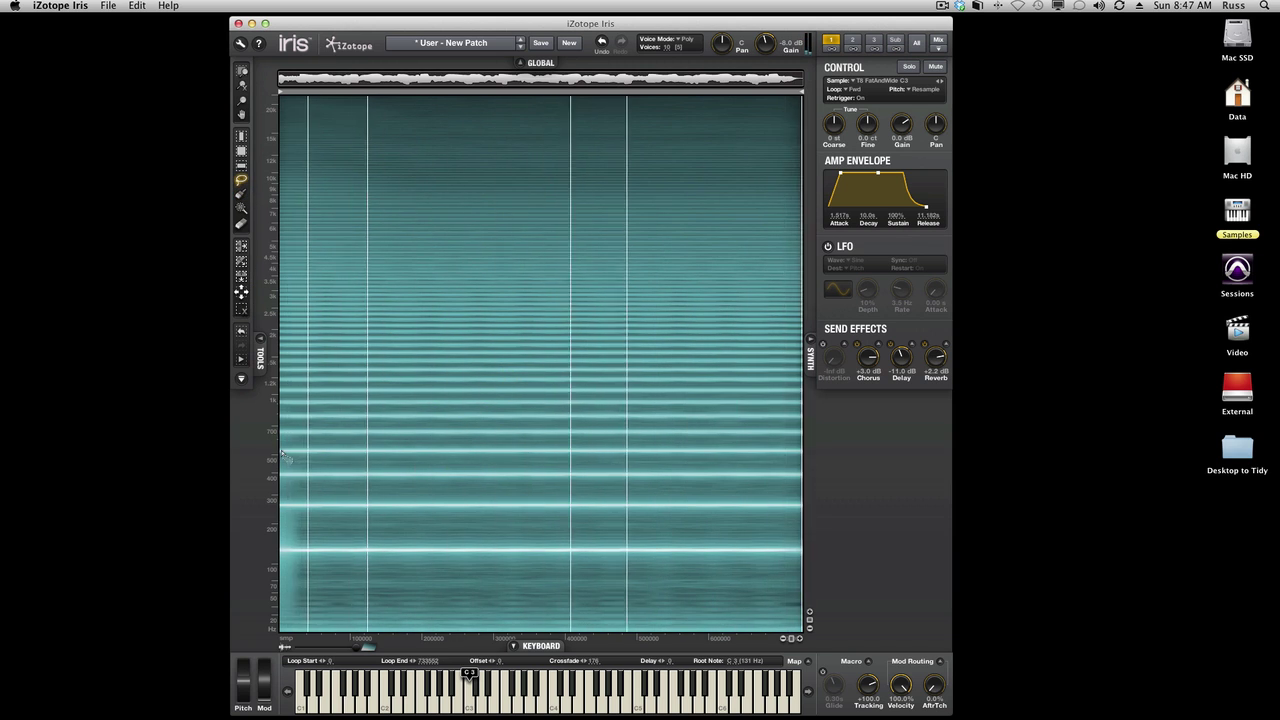
mouse_move(672, 181)
mouse_down()
mouse_move(804, 122)
mouse_move(802, 305)
mouse_move(826, 563)
mouse_up()
mouse_move(491, 540)
mouse_down()
mouse_move(366, 503)
mouse_move(279, 455)
mouse_up()
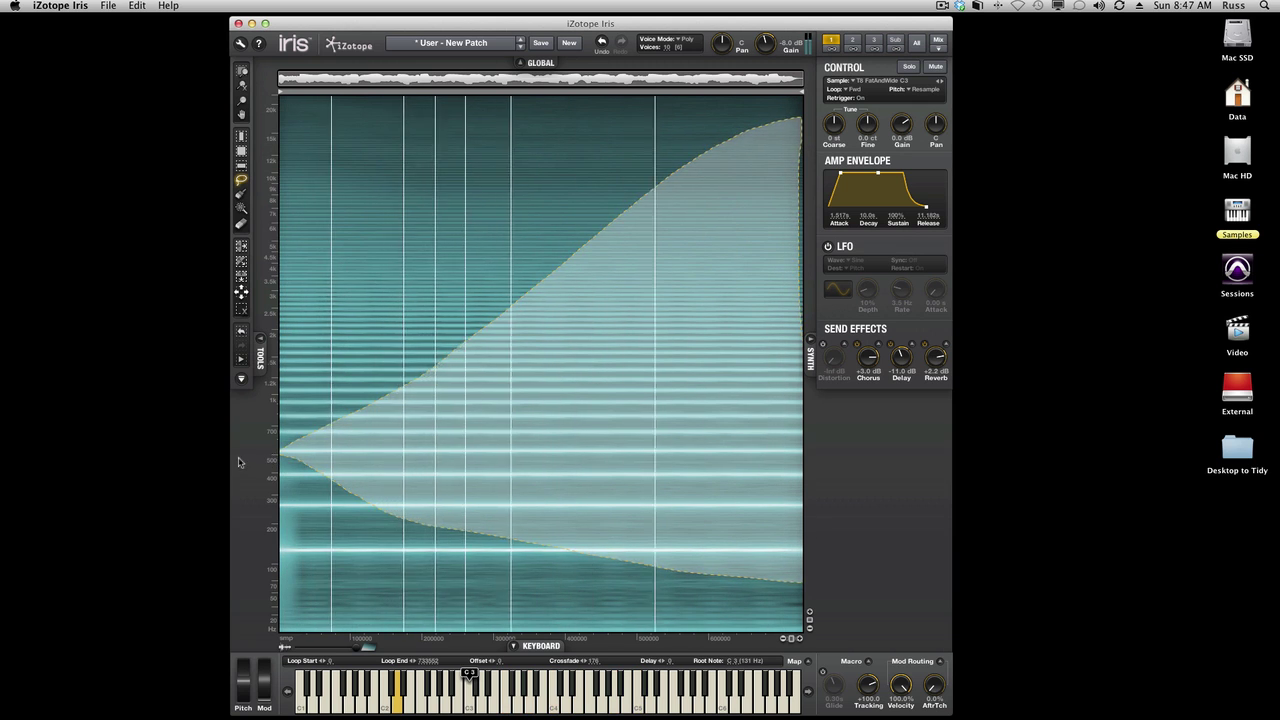
drag(528, 418, 511, 596)
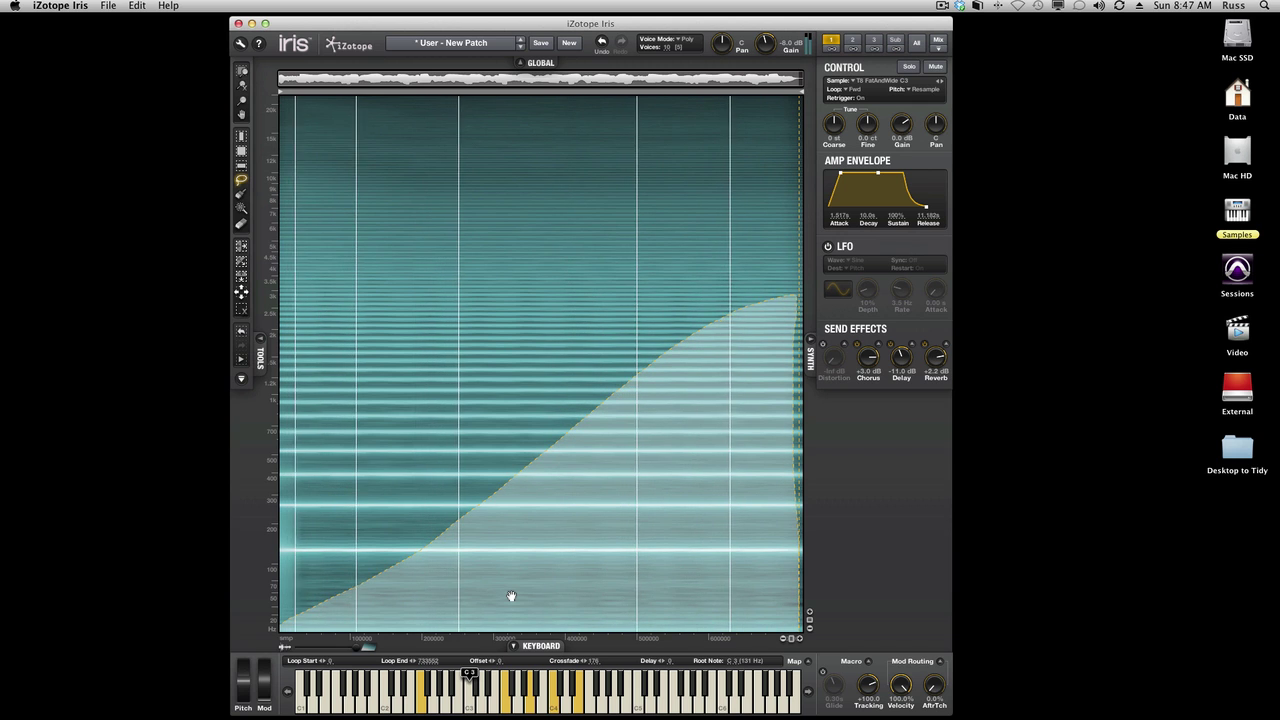
Brush-paint a diagonal band from the left mid frequencies up to the top-right corner.
click(241, 193)
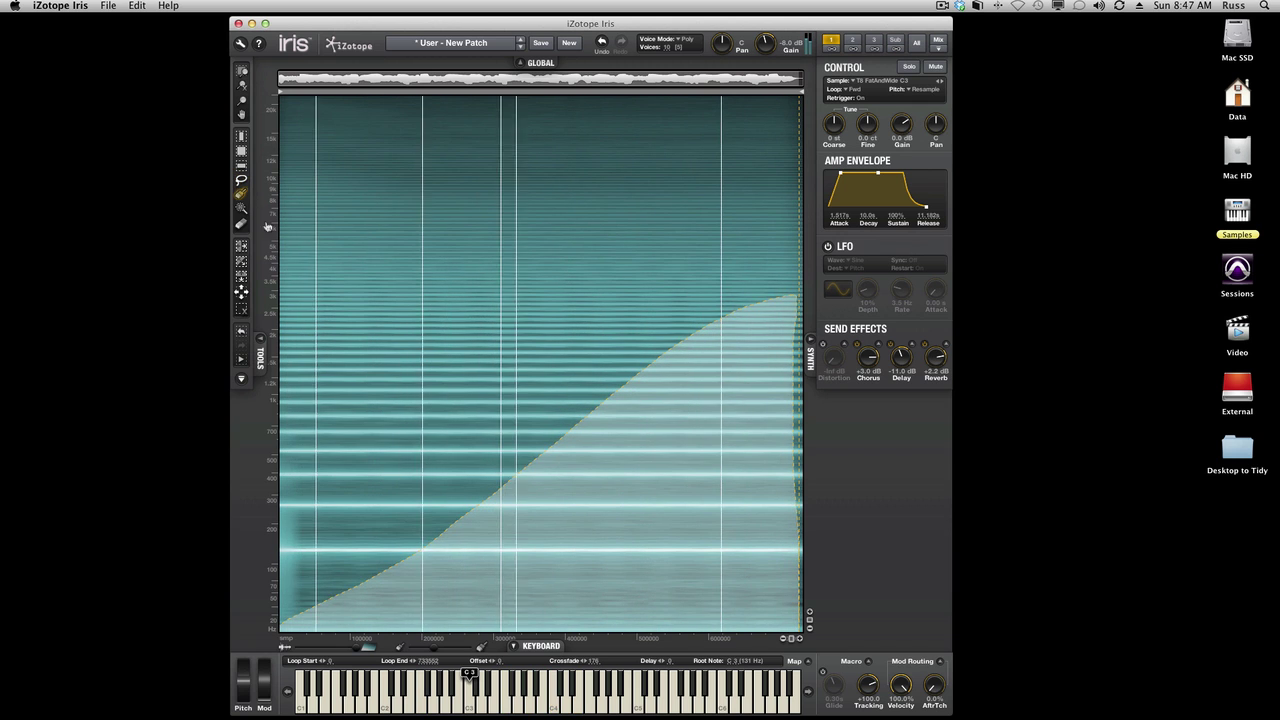
drag(287, 298, 772, 90)
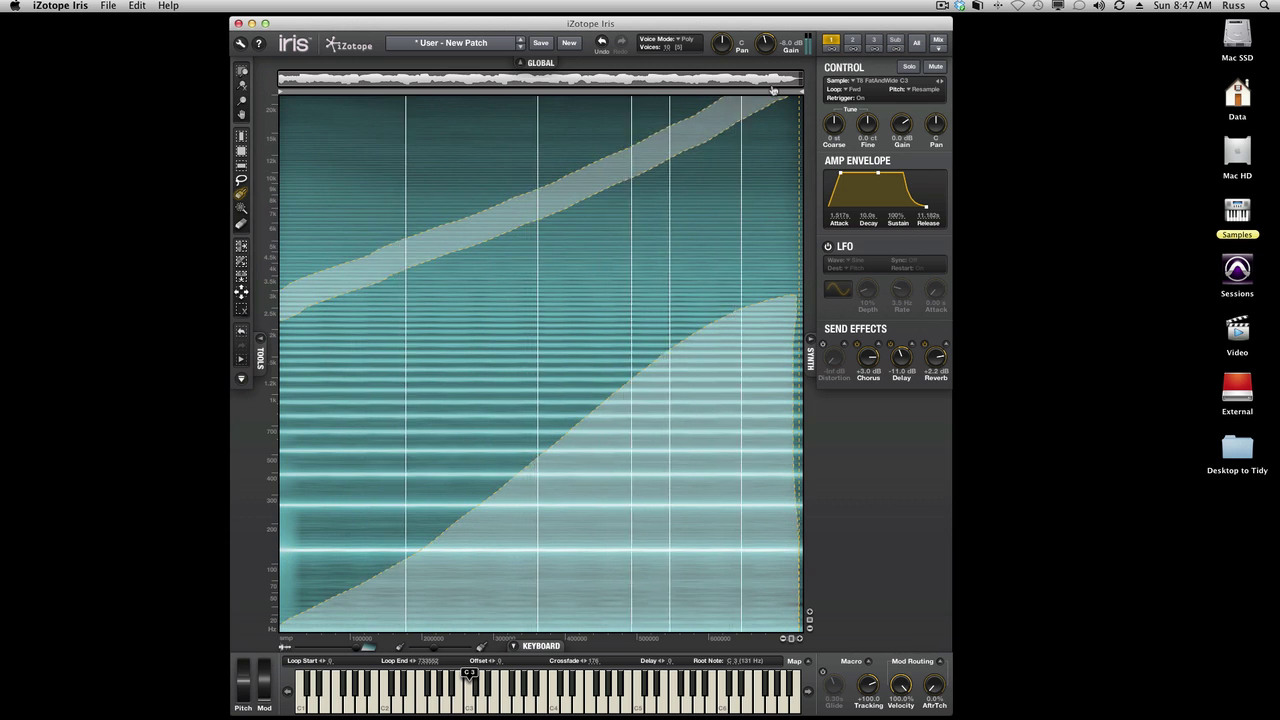
Load 'Iris Is Born' from the User patches and close the patch browser.
click(477, 46)
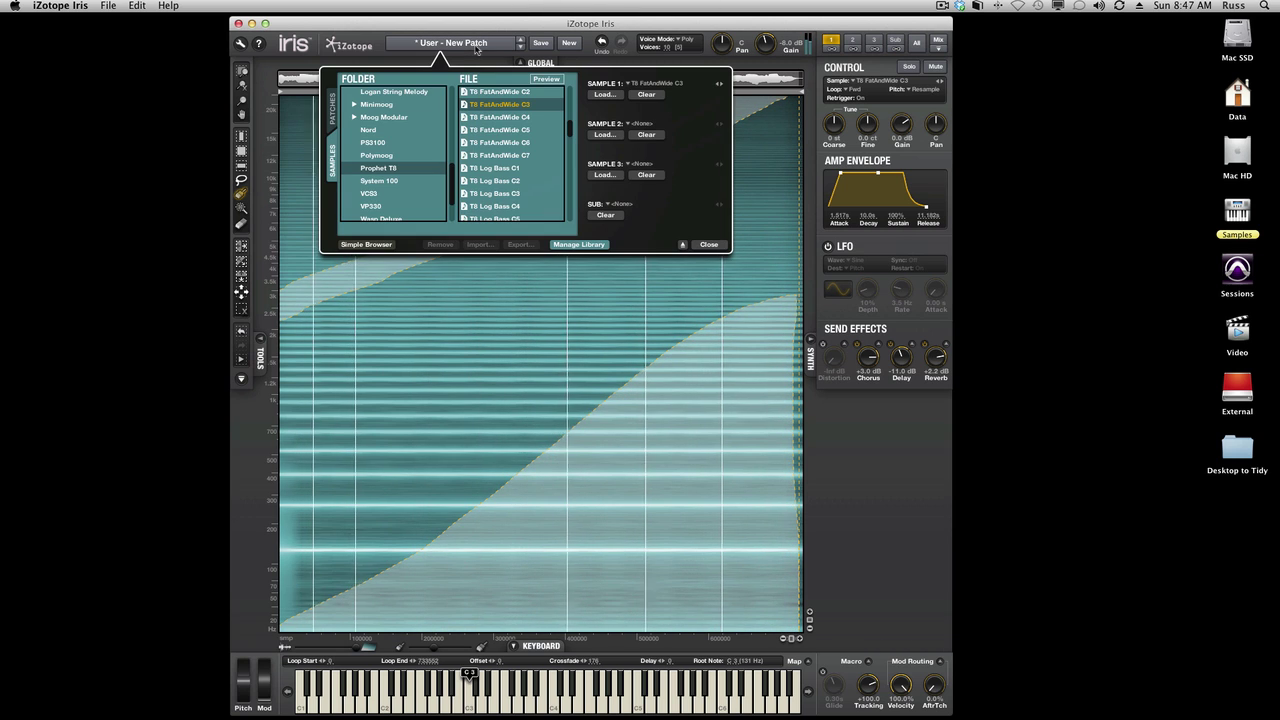
click(332, 120)
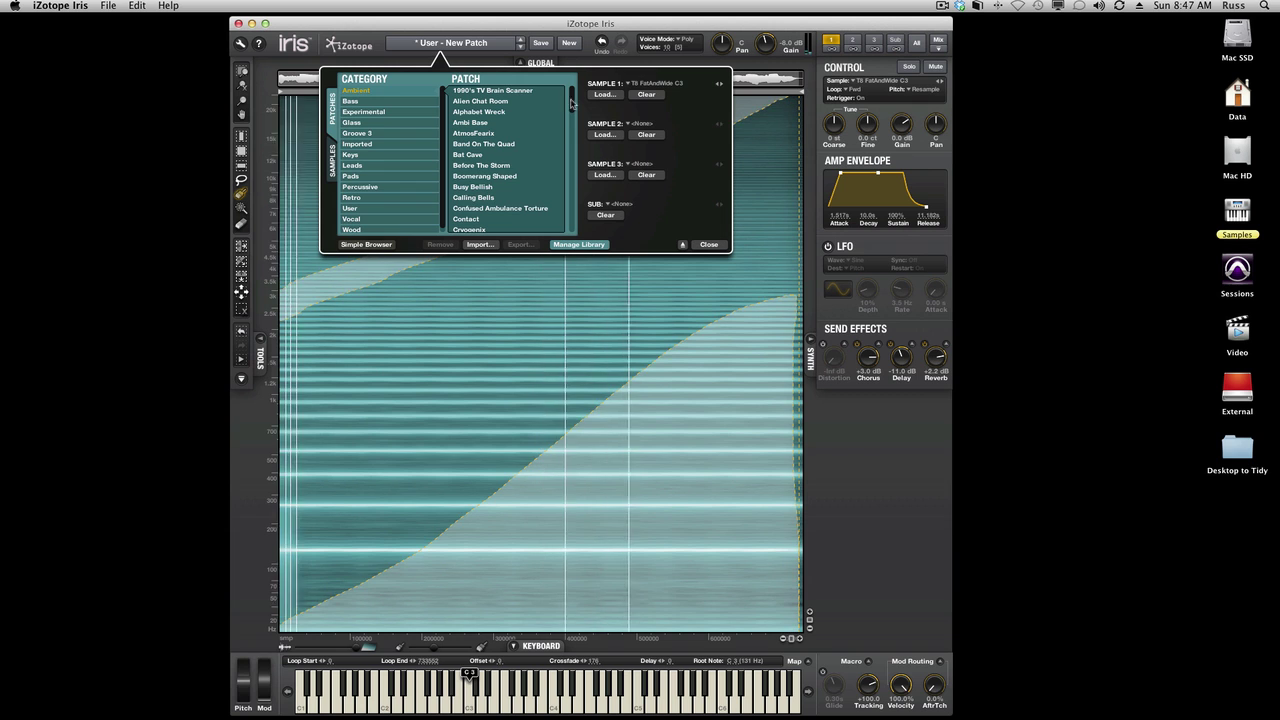
click(352, 208)
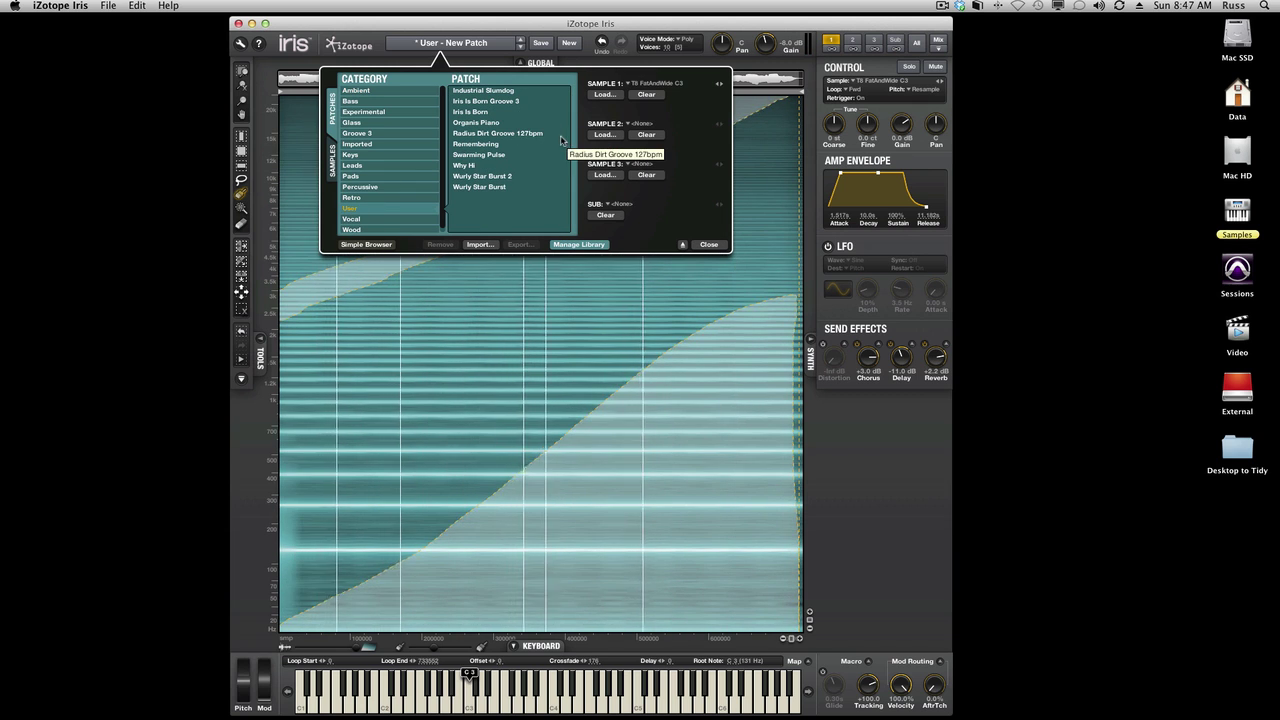
click(485, 112)
click(707, 244)
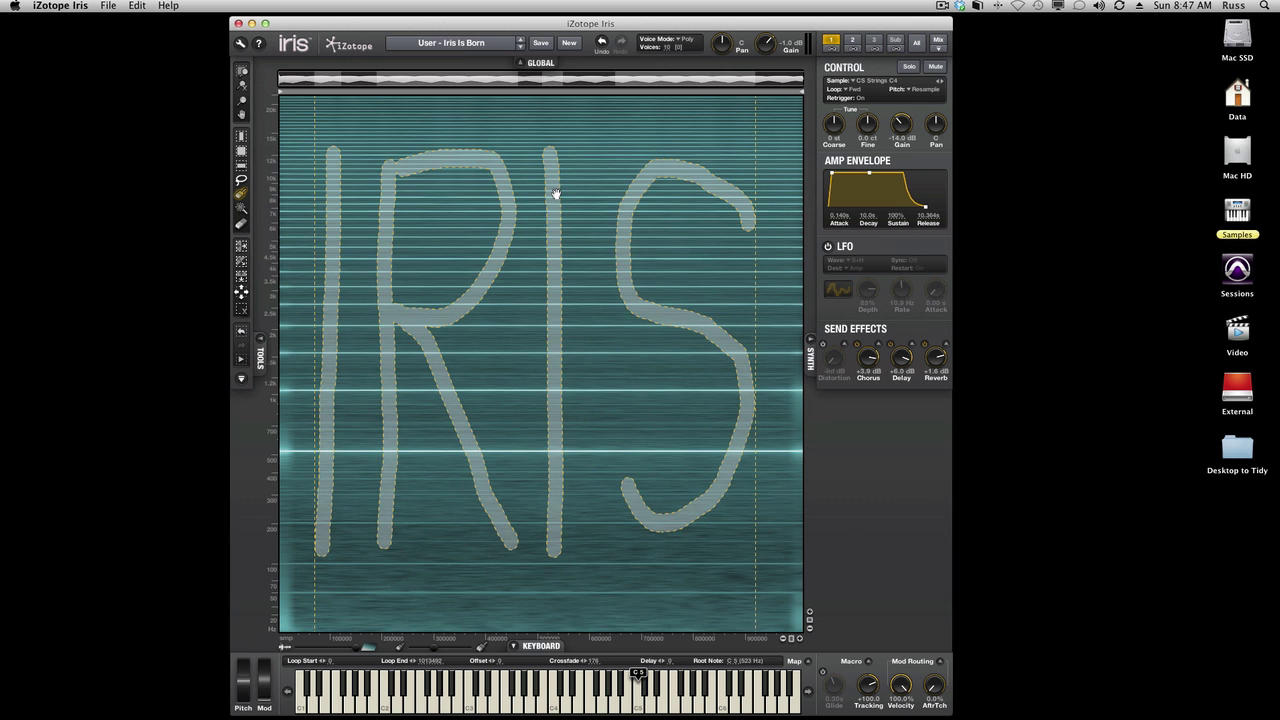
click(854, 42)
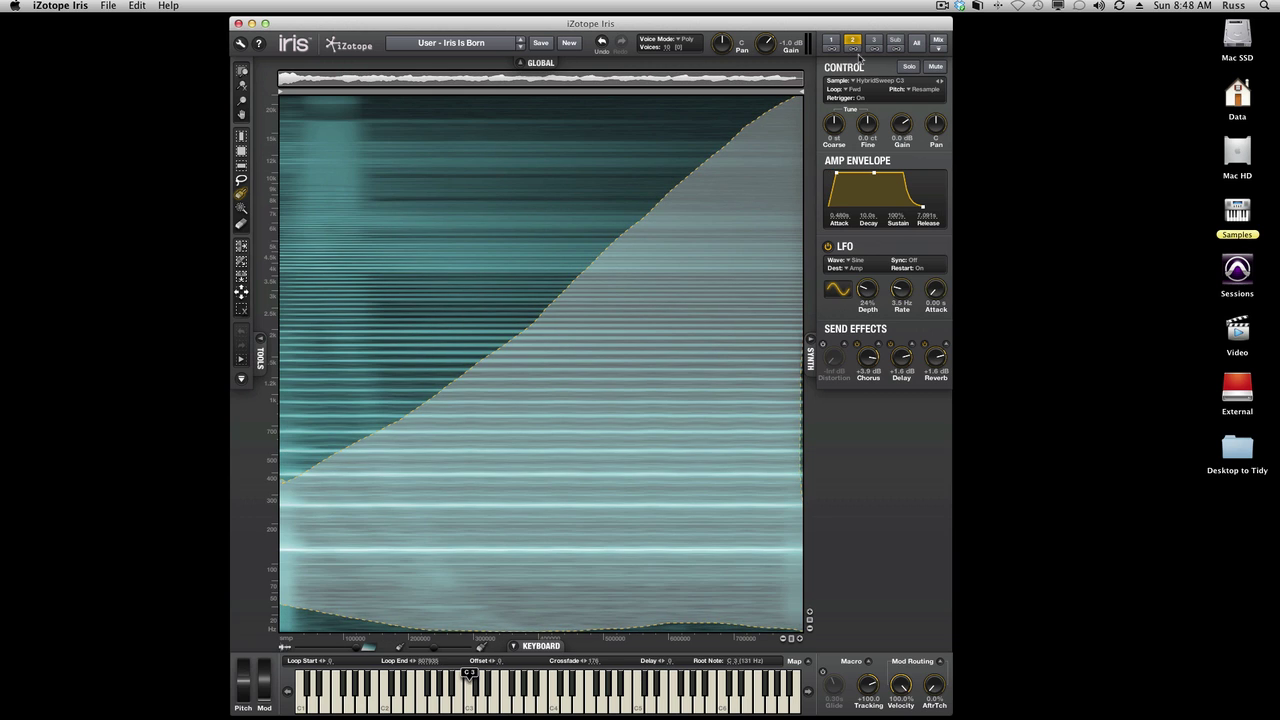
click(872, 42)
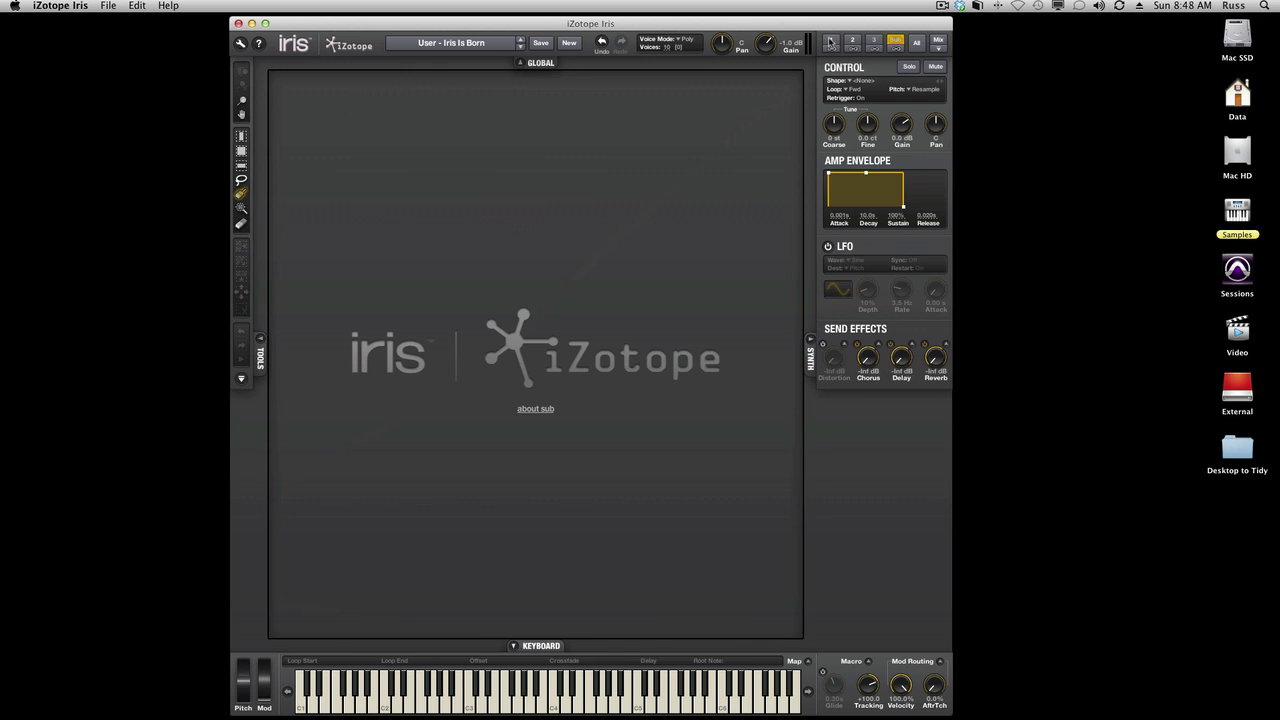
click(830, 42)
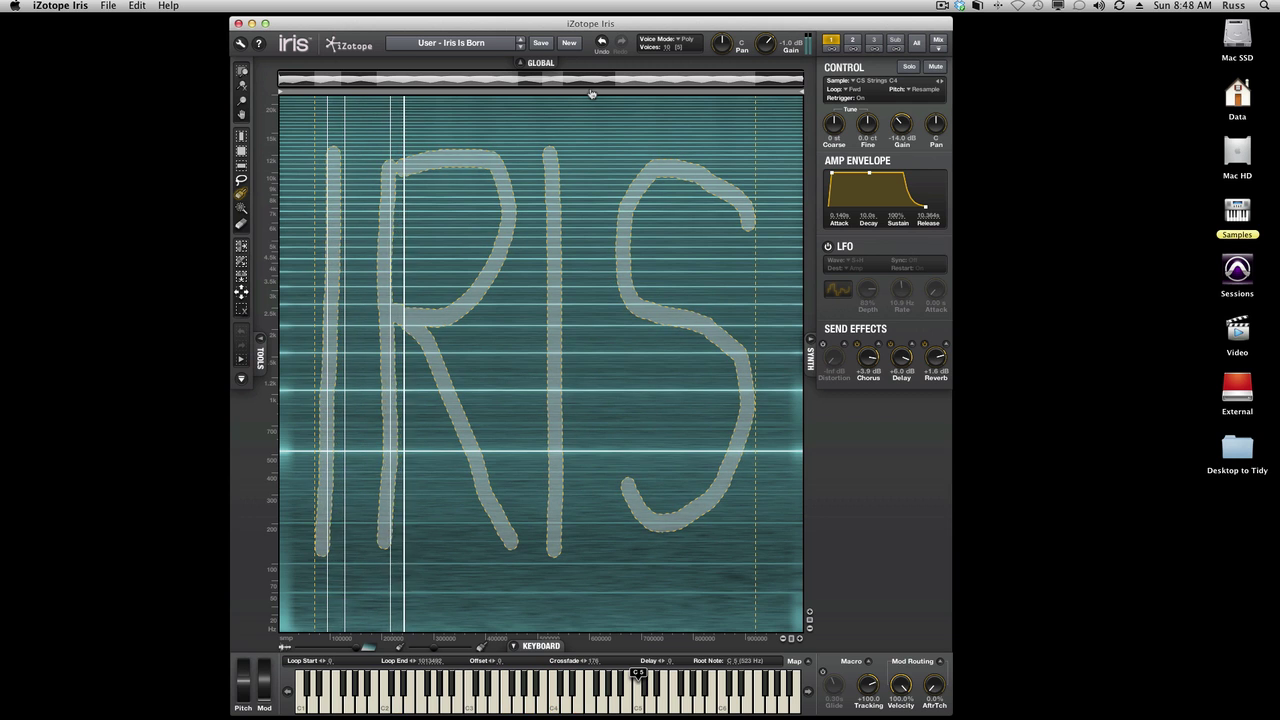
Inspect layer 2, the Sub layer and the Mix overview, then show Sample 1 with Mod Routing.
click(852, 40)
click(873, 40)
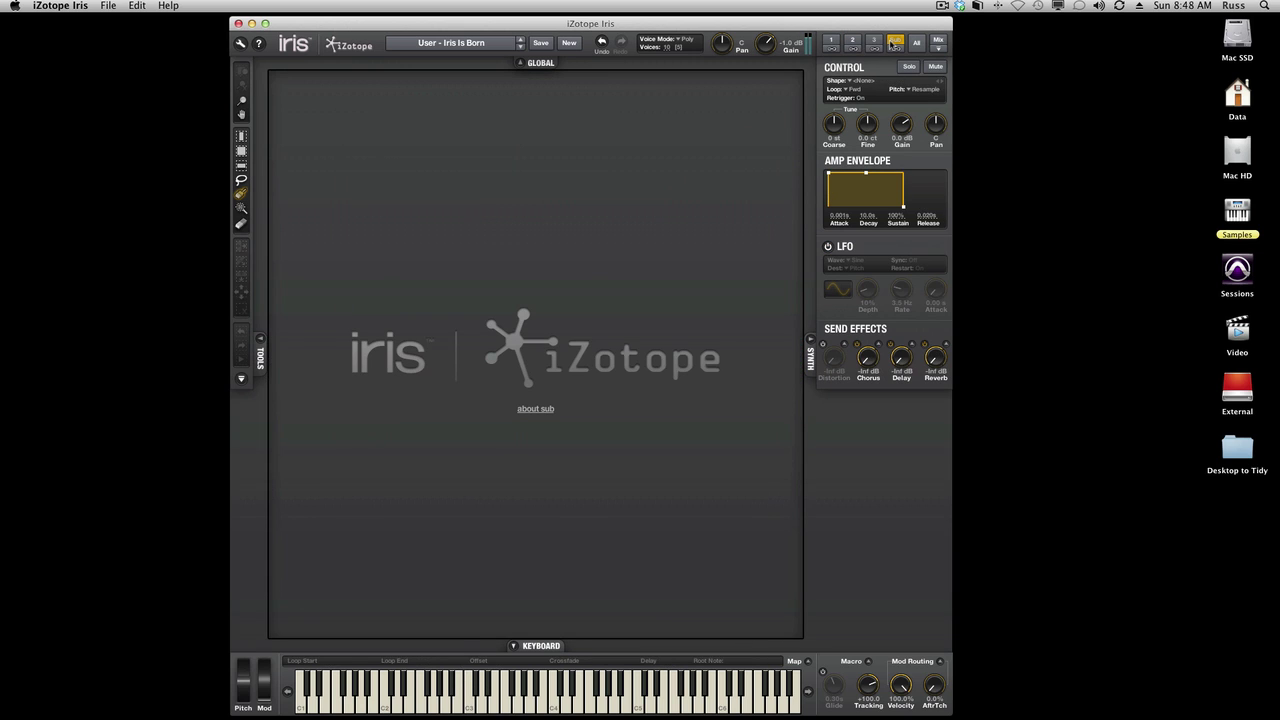
click(934, 43)
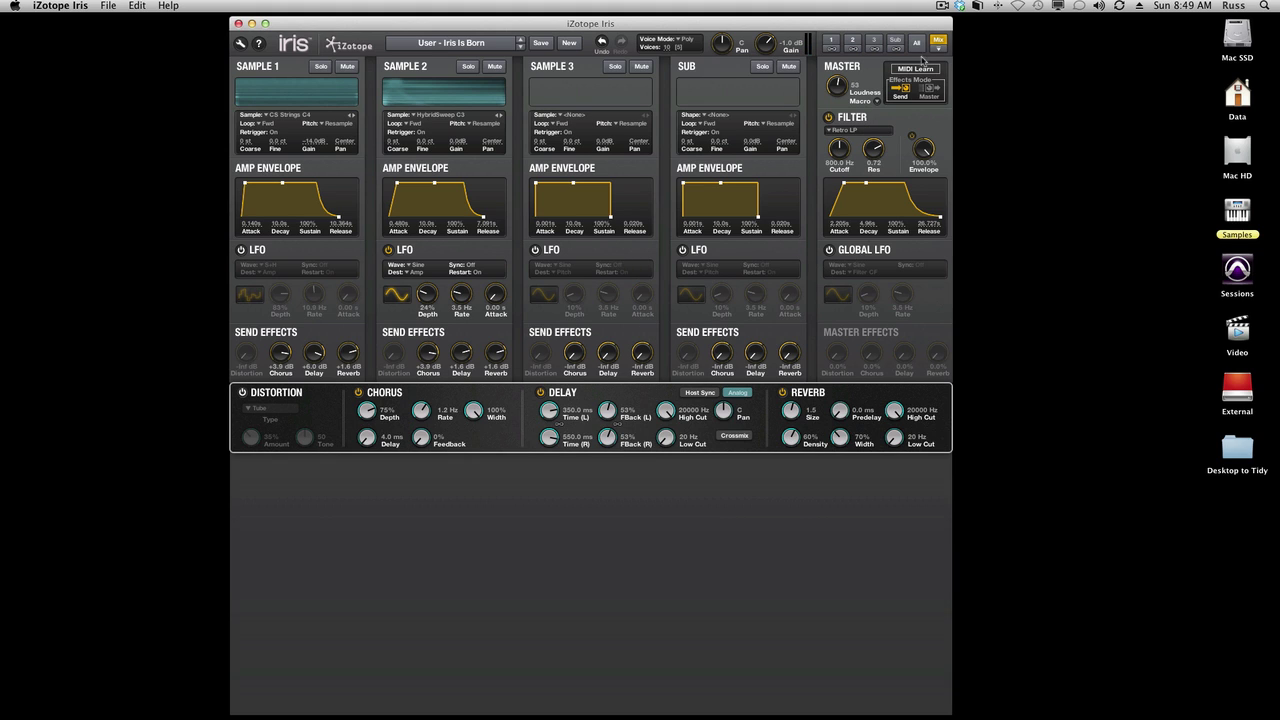
click(831, 42)
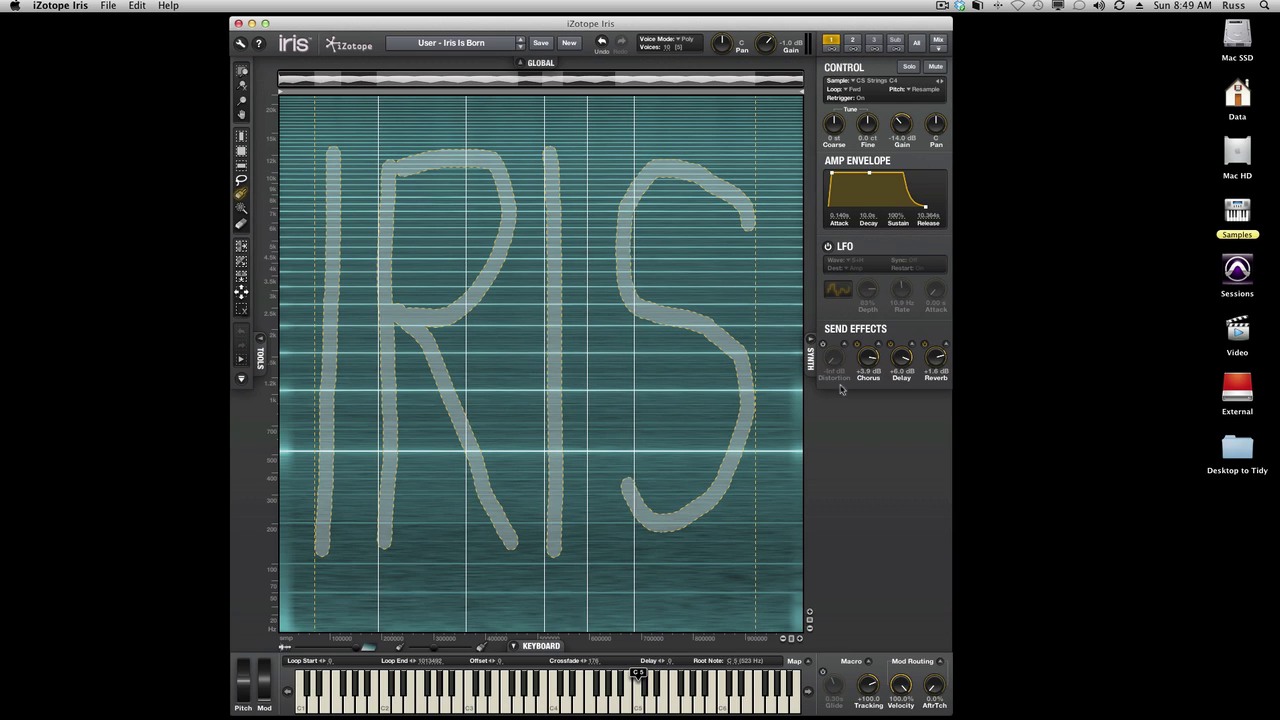
click(941, 663)
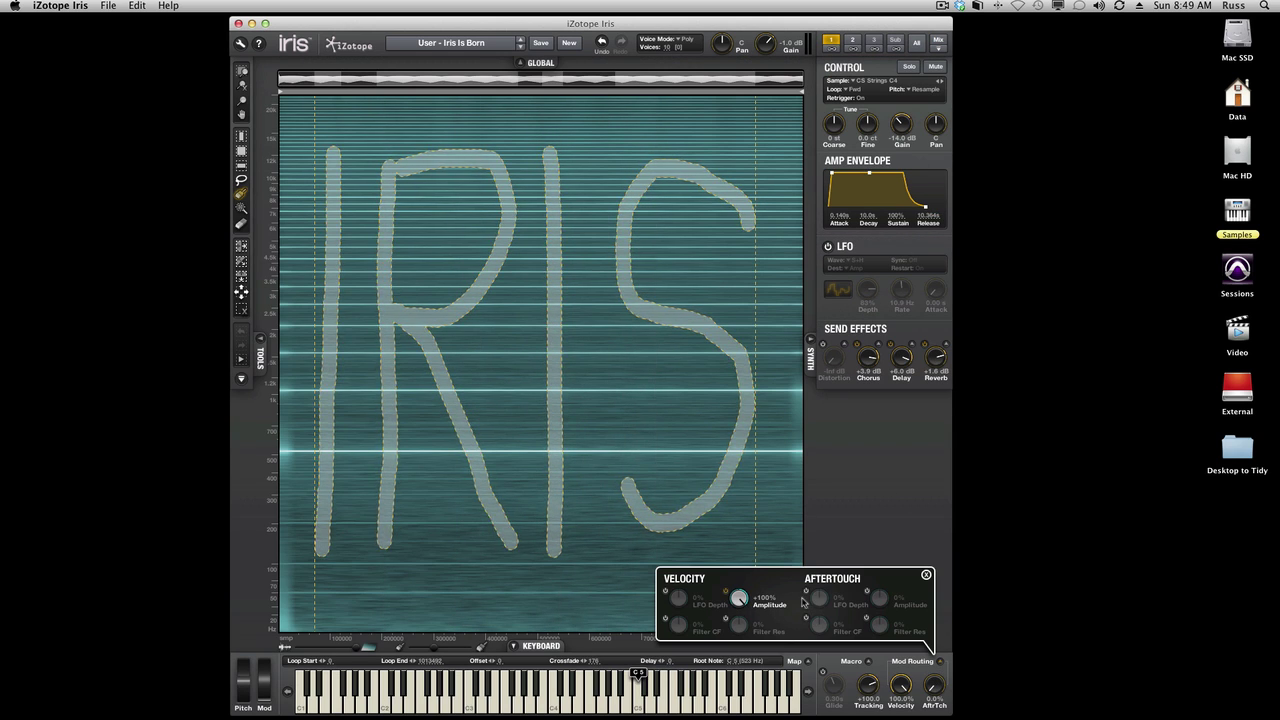
Load the User patch 'Wurly Star Burst' and close the patch browser.
click(487, 44)
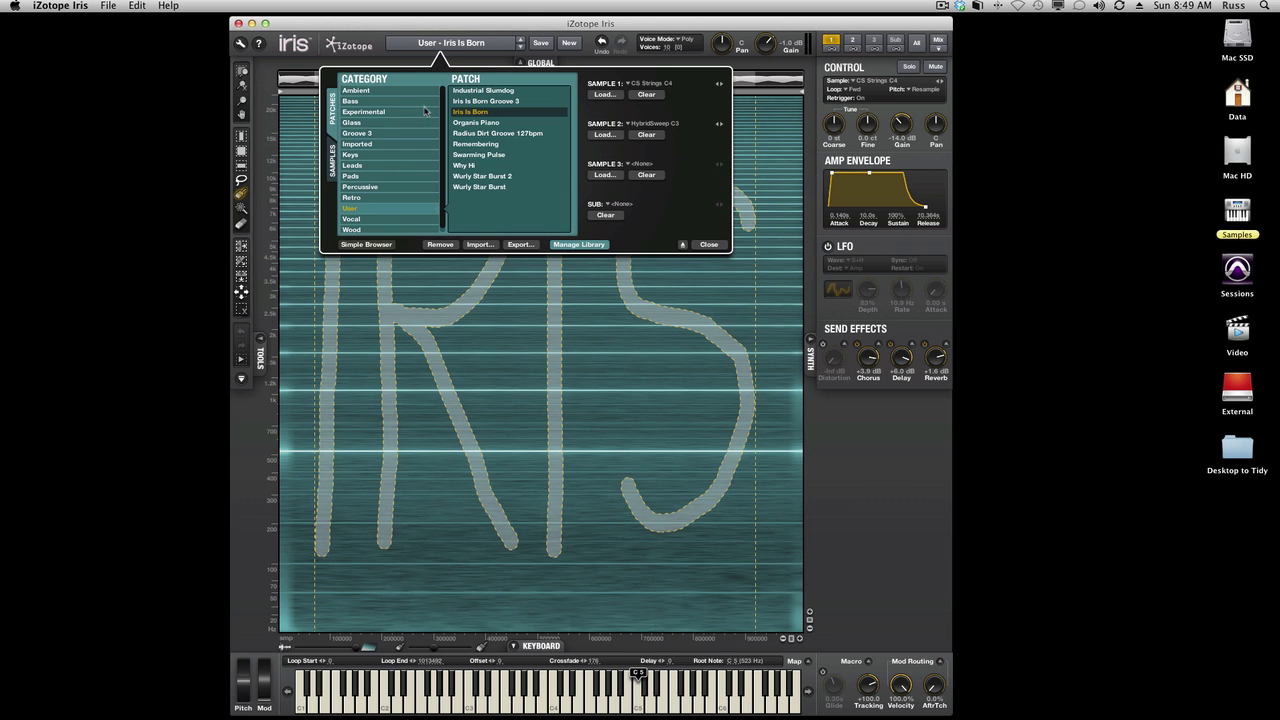
click(498, 188)
click(707, 245)
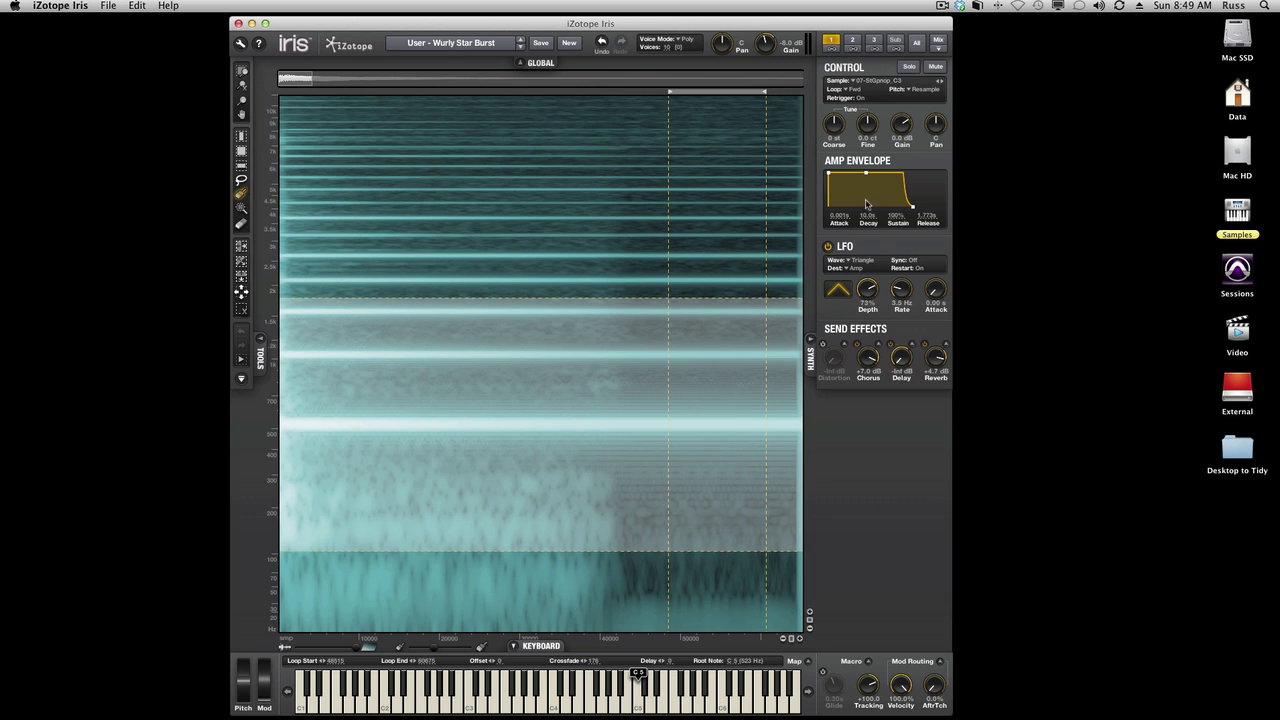
Inspect layer 3, the Sub layer and layer 1, then show the Mix overview.
click(873, 42)
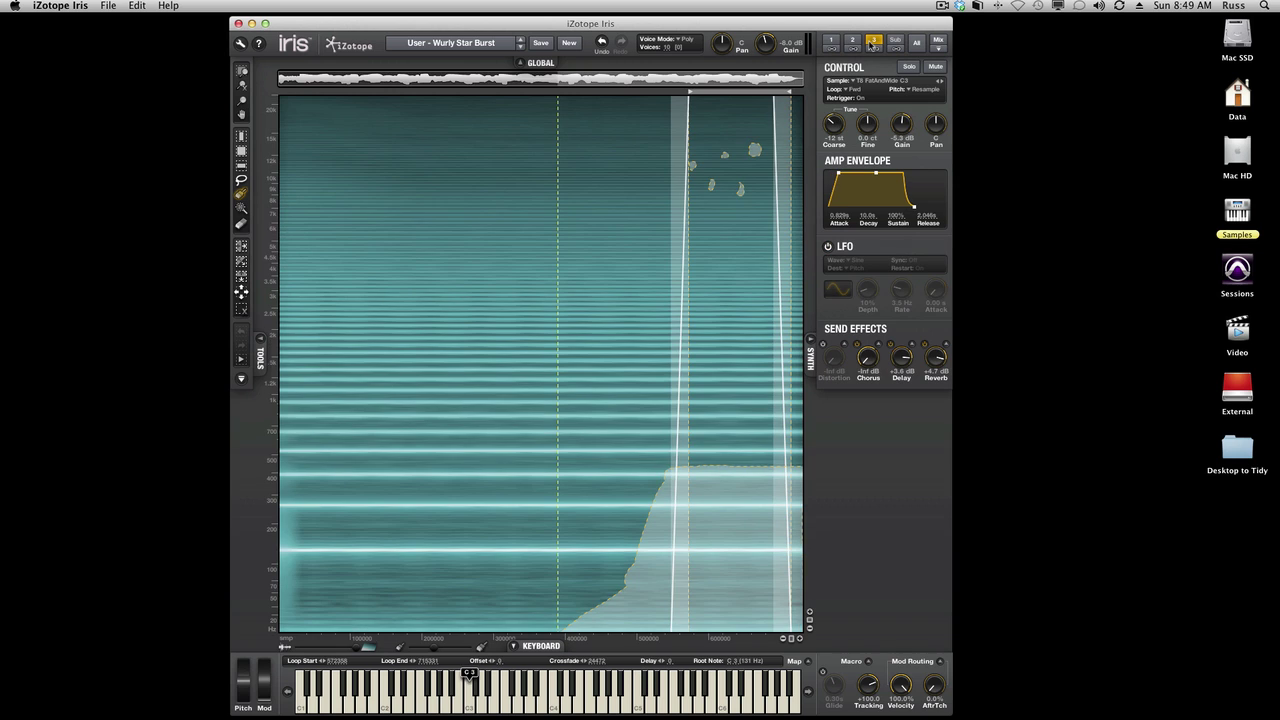
click(893, 42)
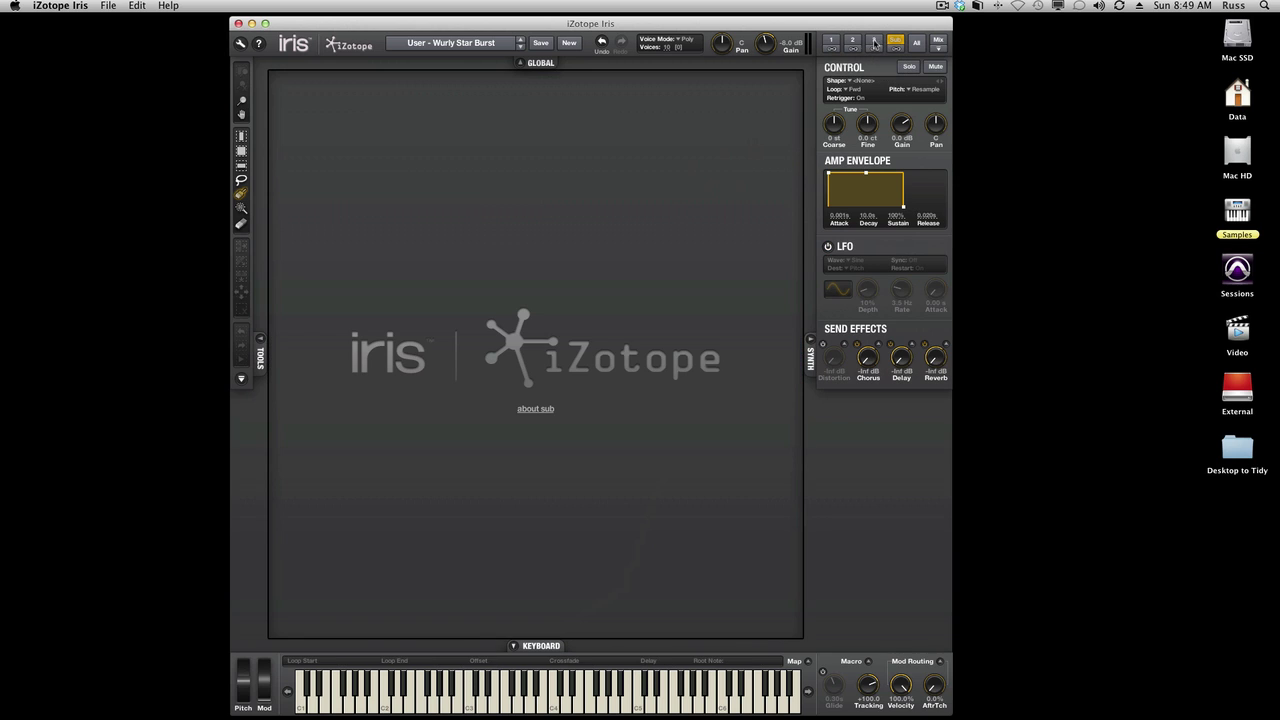
click(834, 42)
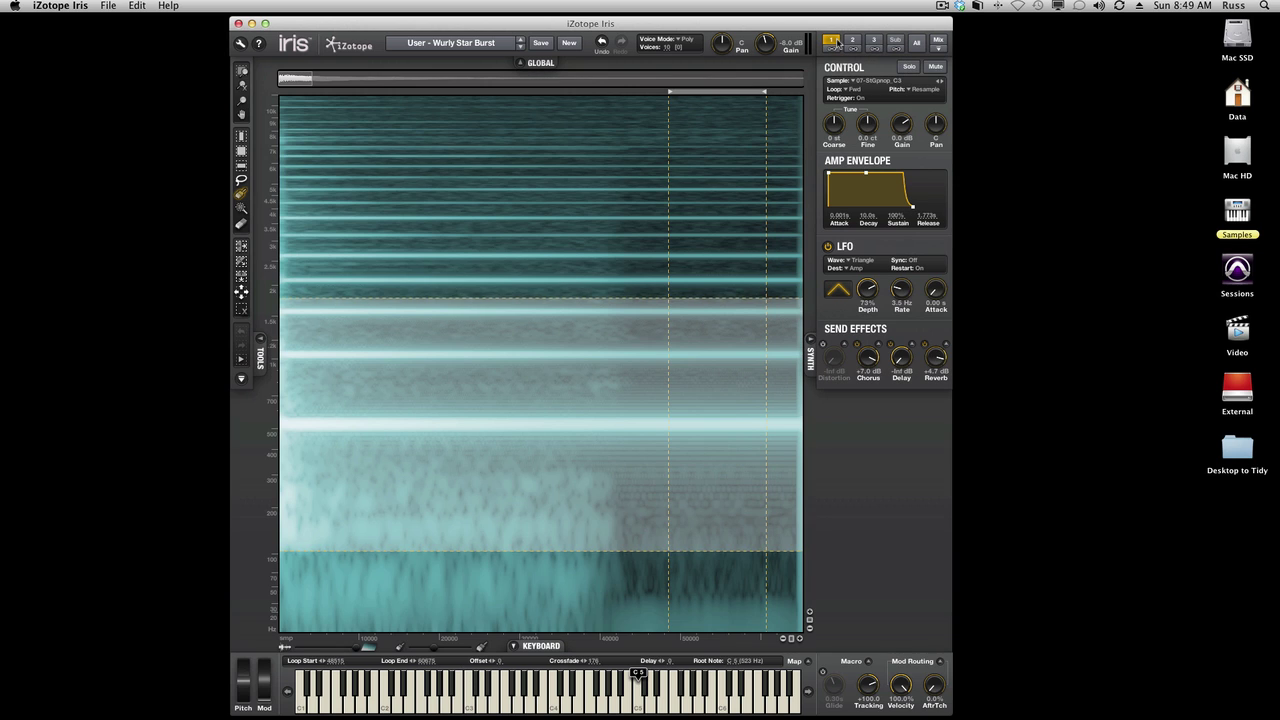
click(939, 43)
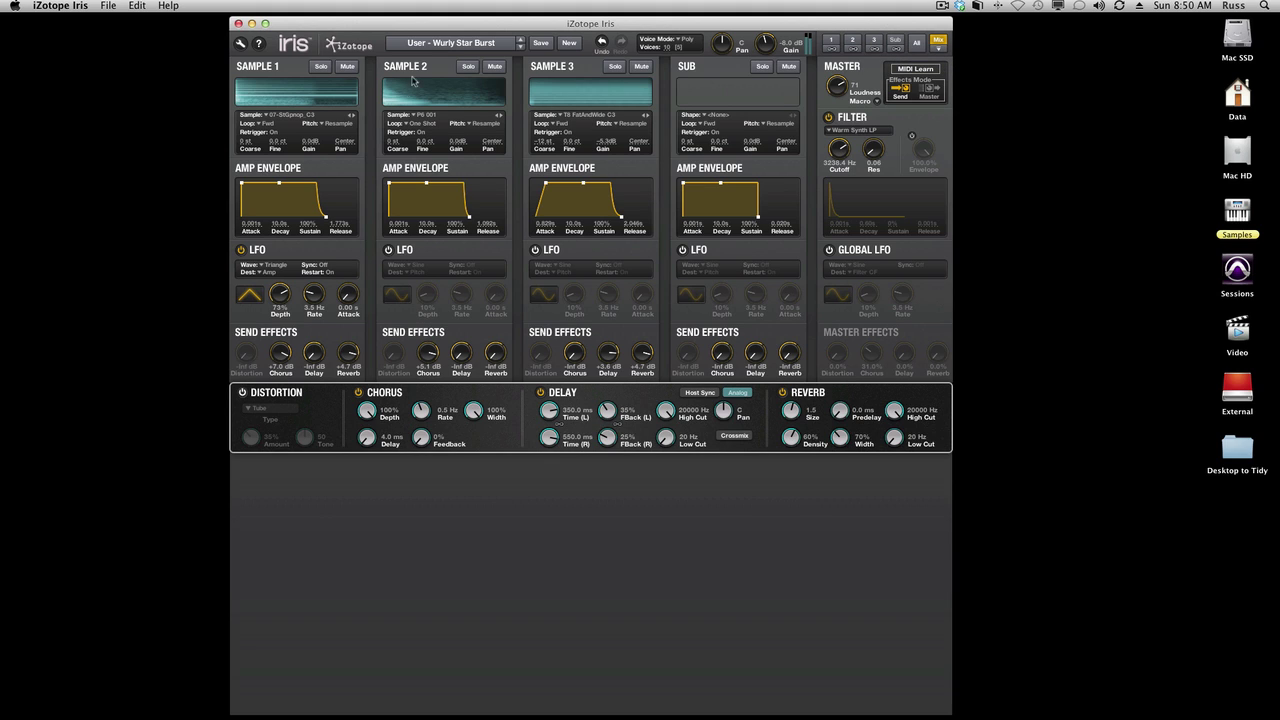
Solo Sample 1 and switch its LFO modulation off and back on.
click(320, 69)
click(241, 251)
click(241, 251)
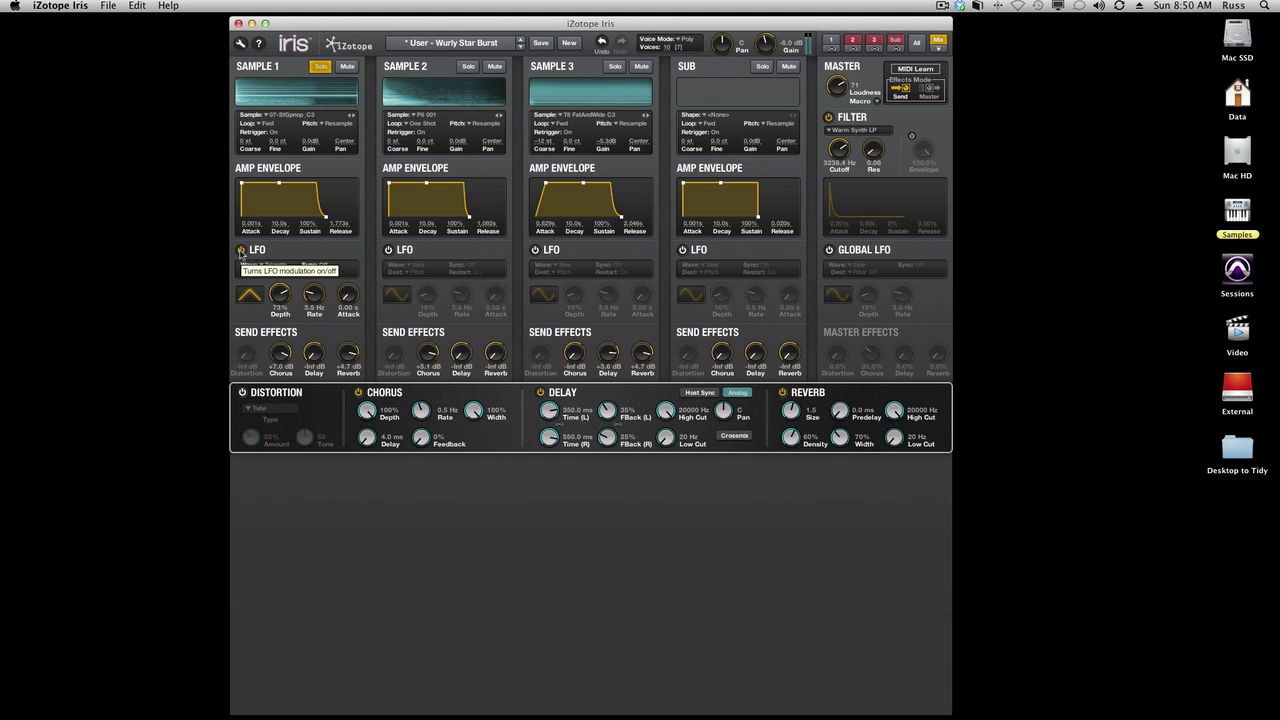
click(240, 252)
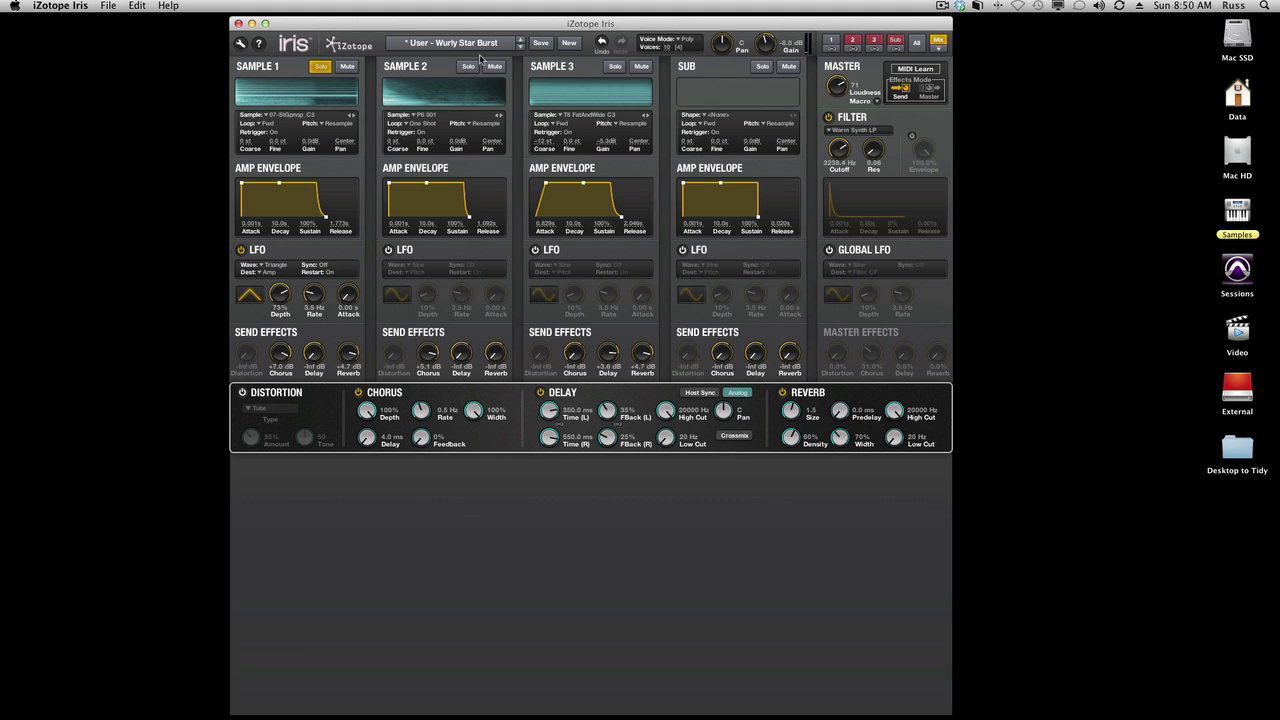
Audition Samples 1 and 2 in solo combinations, then solo Sample 3 and open its spectrogram.
click(467, 67)
click(329, 68)
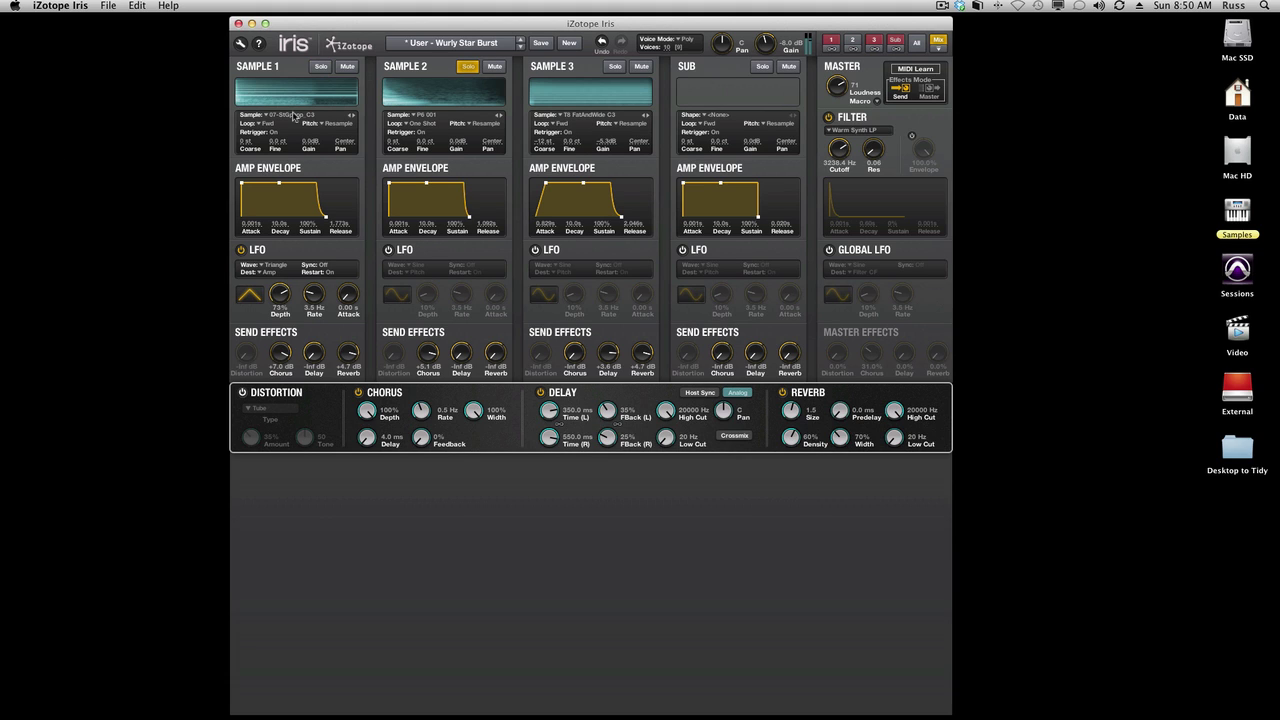
click(320, 67)
click(467, 68)
click(467, 68)
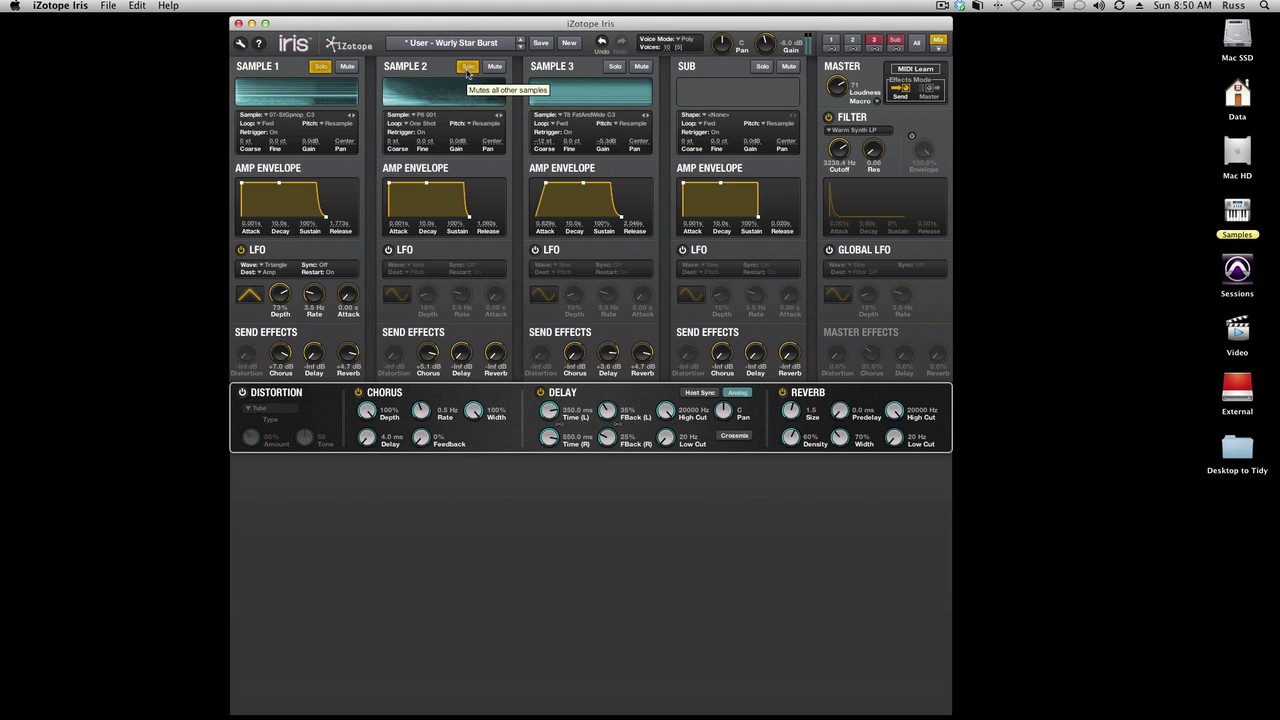
click(467, 68)
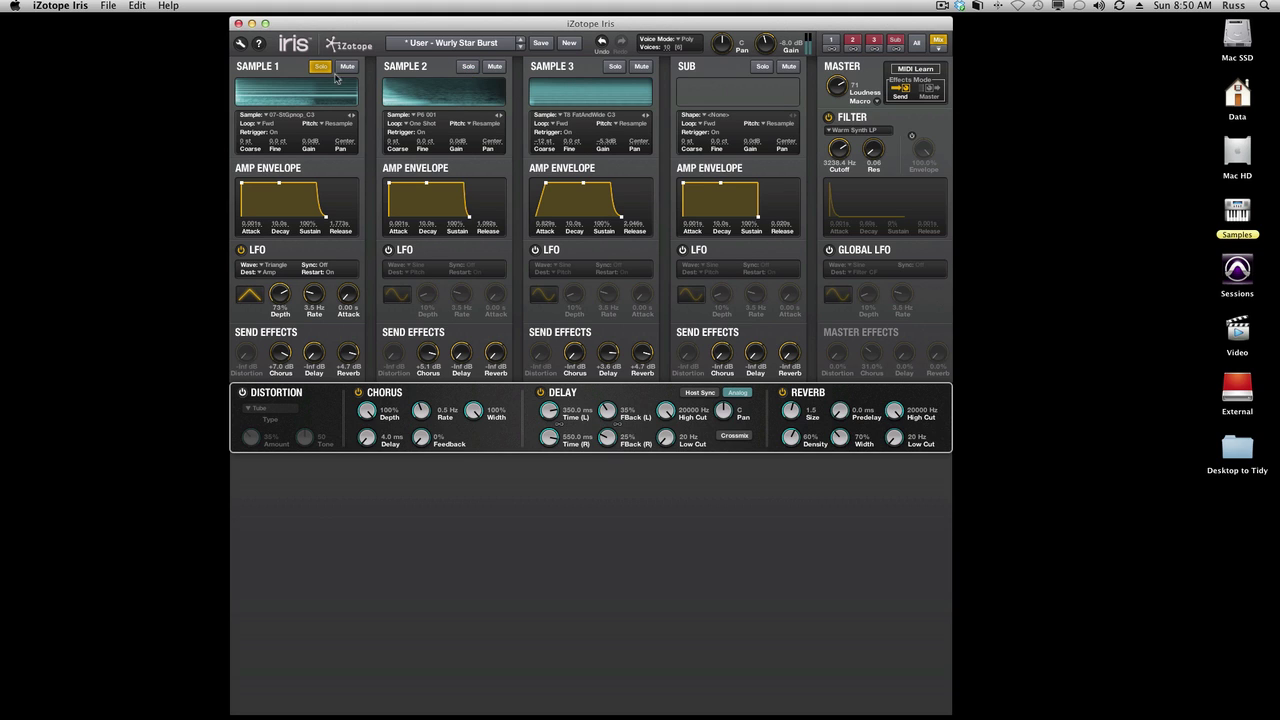
click(320, 67)
click(612, 67)
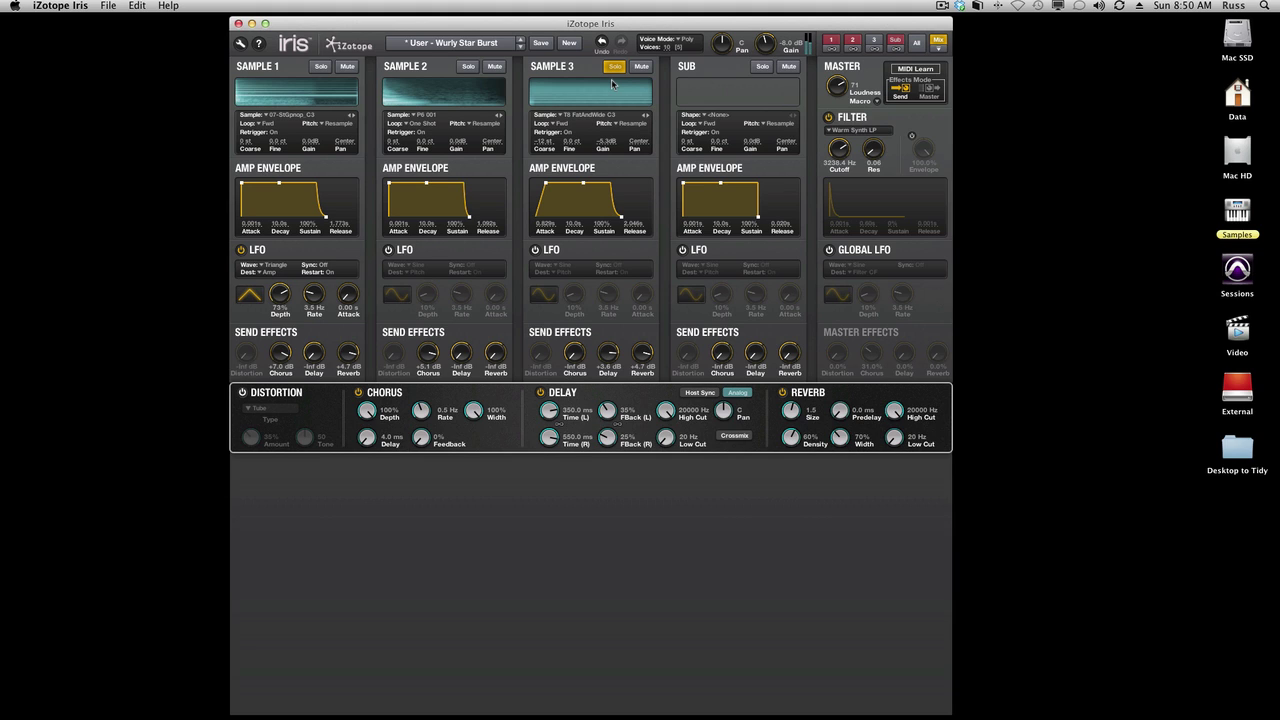
click(873, 41)
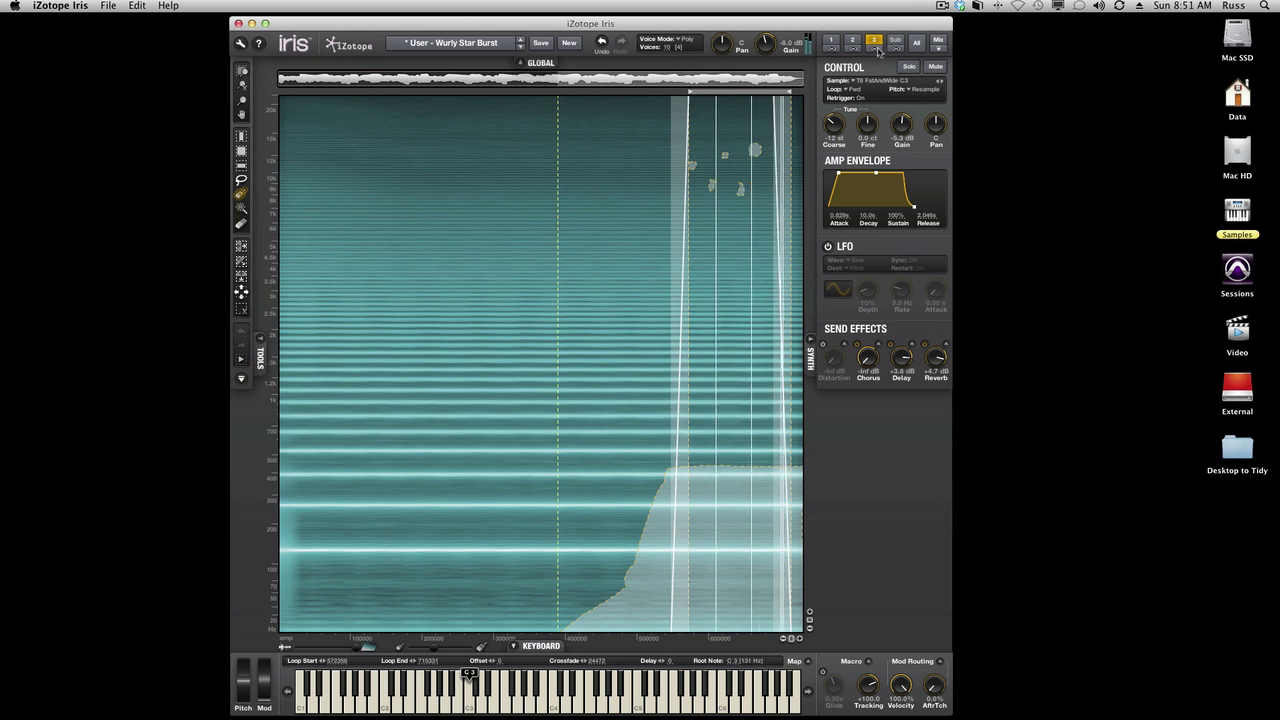
Return to the Mix overview and reopen the patch browser.
click(938, 42)
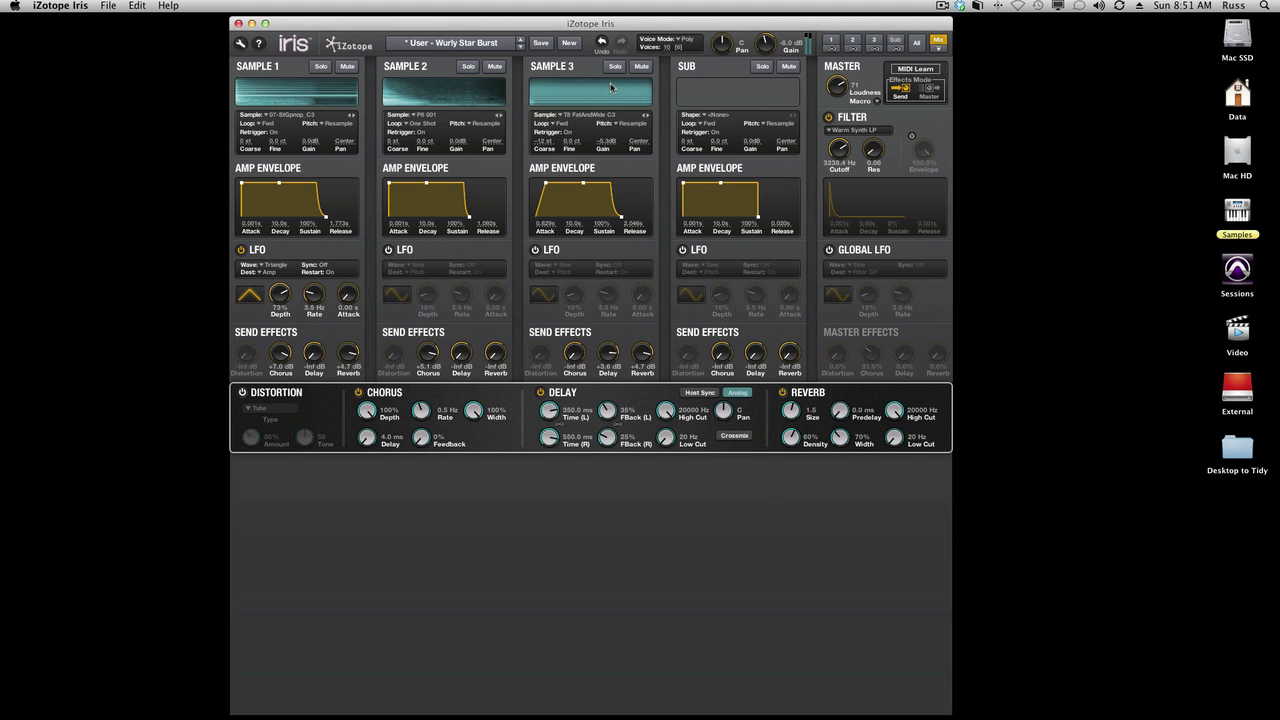
click(480, 44)
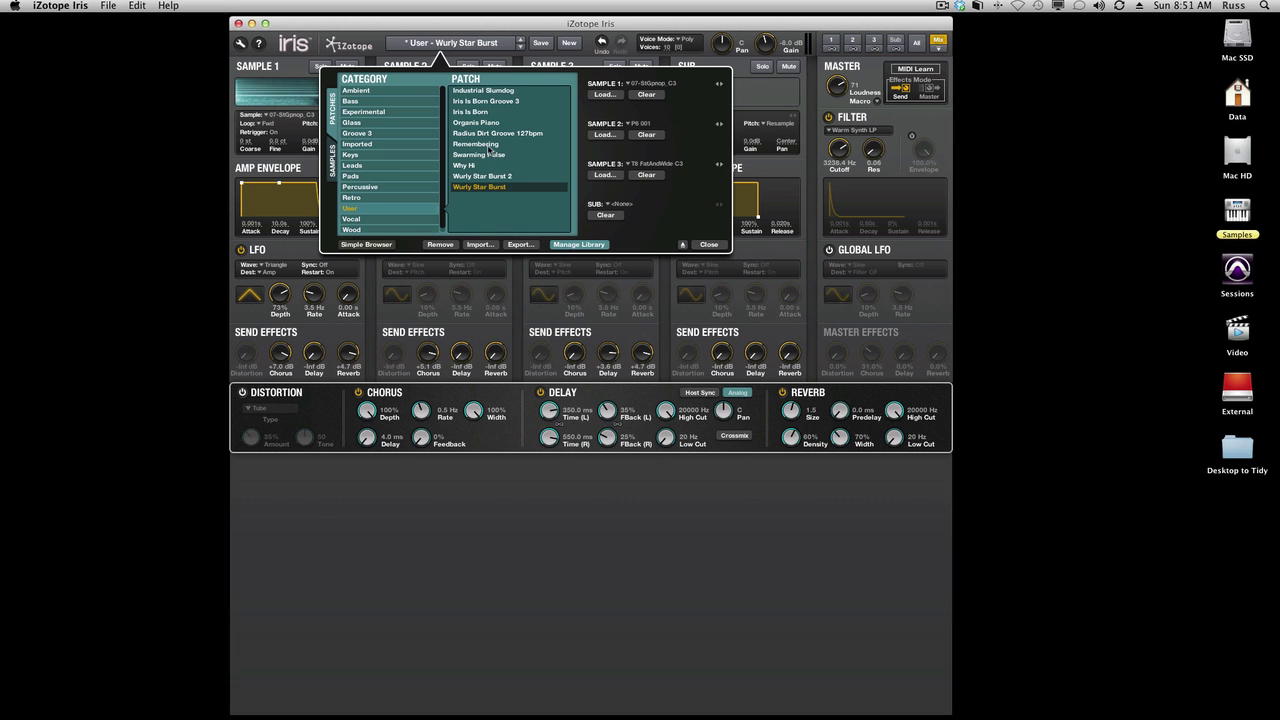
Load the 'Remembering' patch, close the browser, and view its Sub layer spectrogram.
click(488, 144)
click(708, 244)
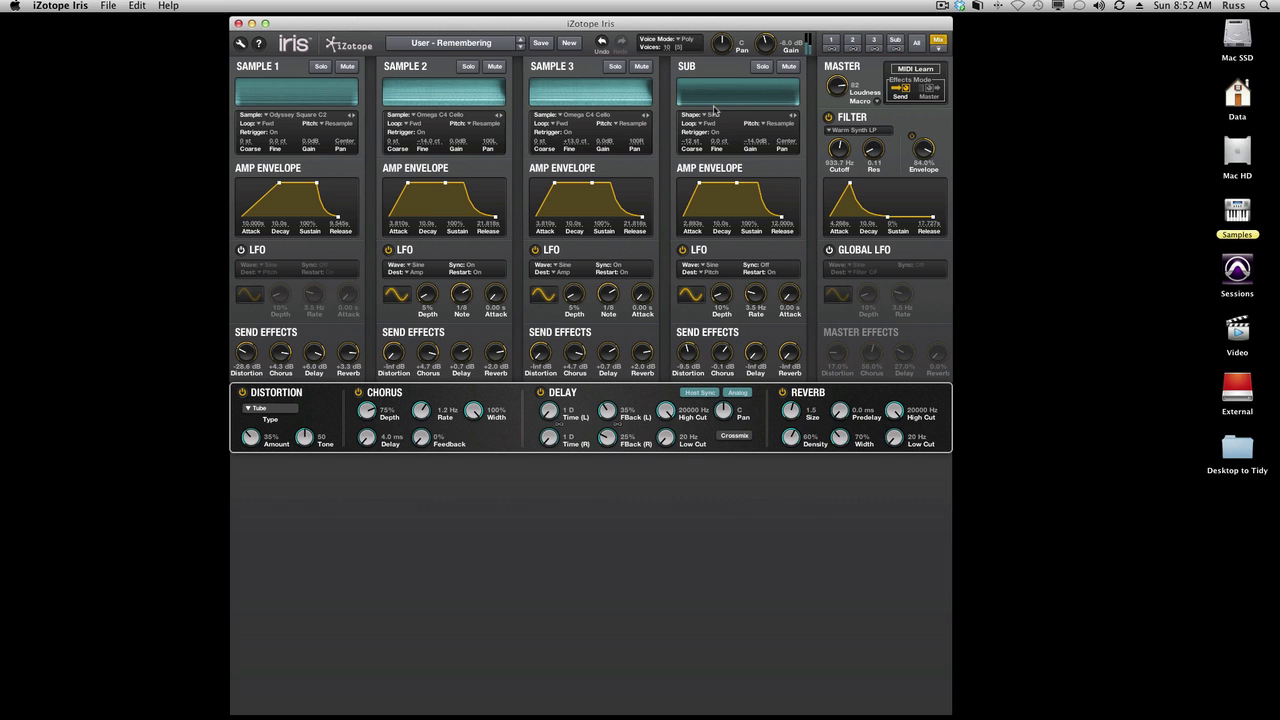
click(895, 41)
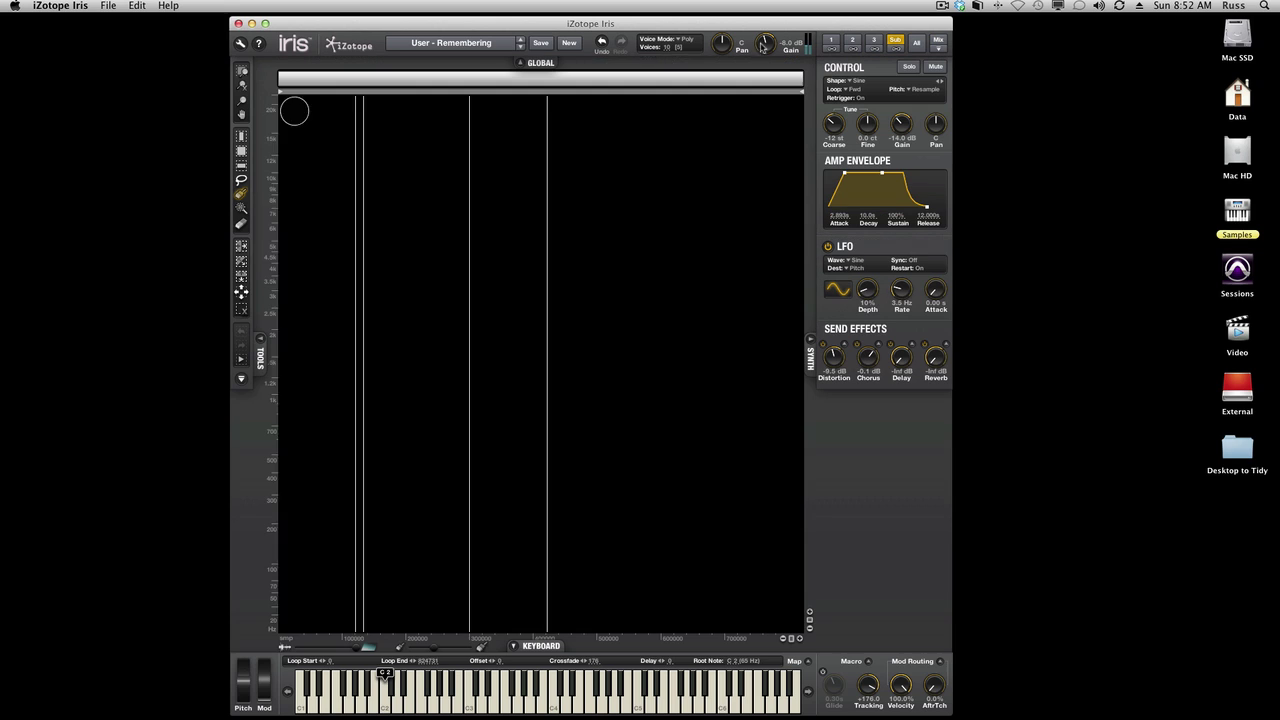
Start a blank new patch and browse the Sub layer's waveform shape list for Pink Noise.
click(572, 44)
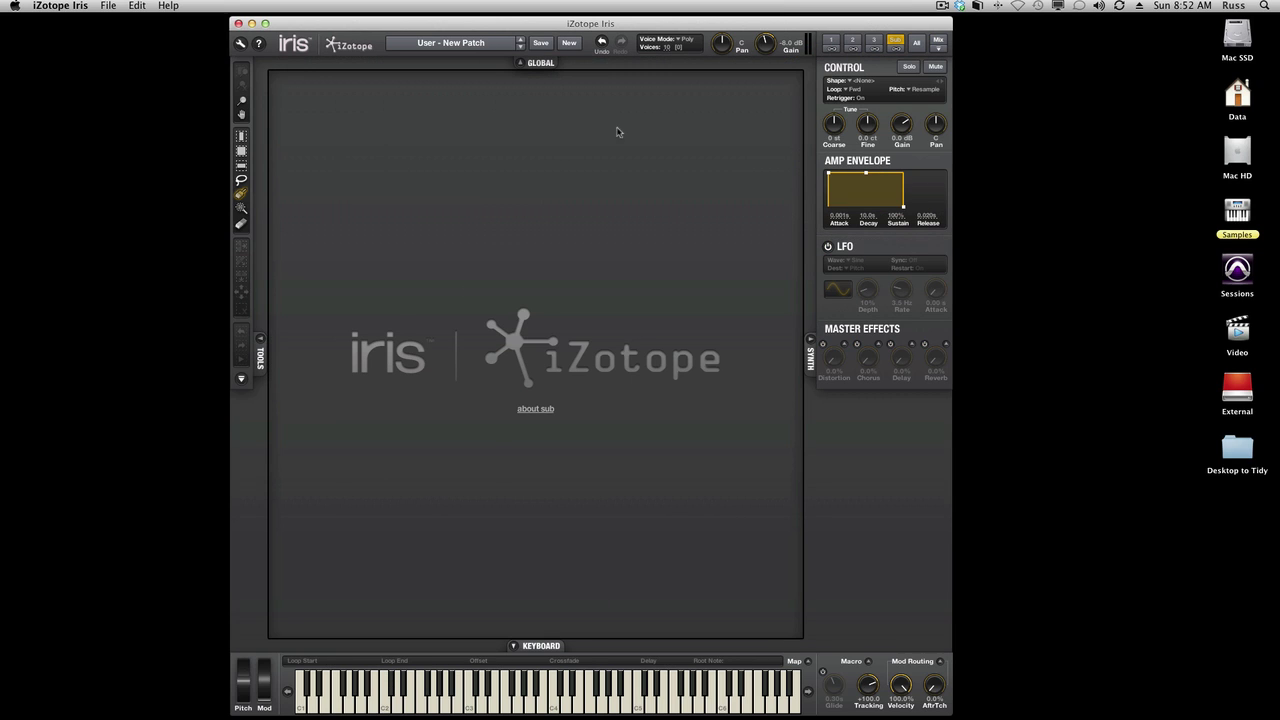
click(873, 41)
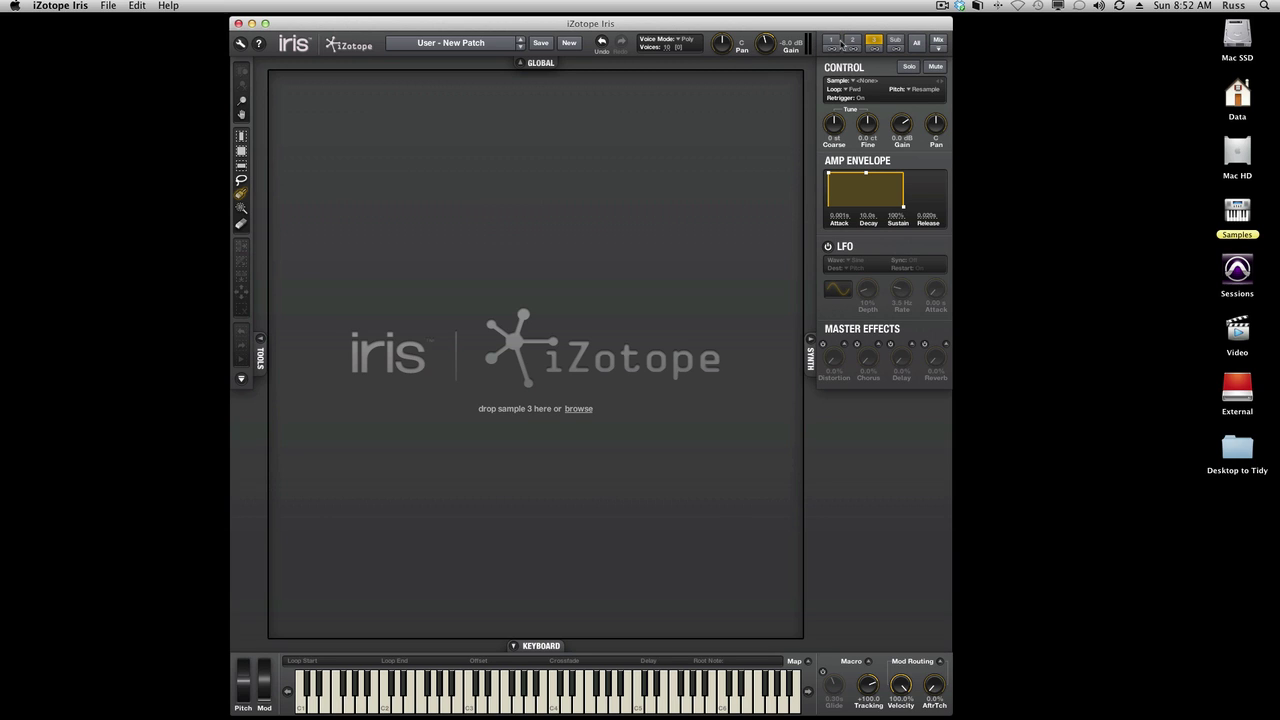
click(895, 44)
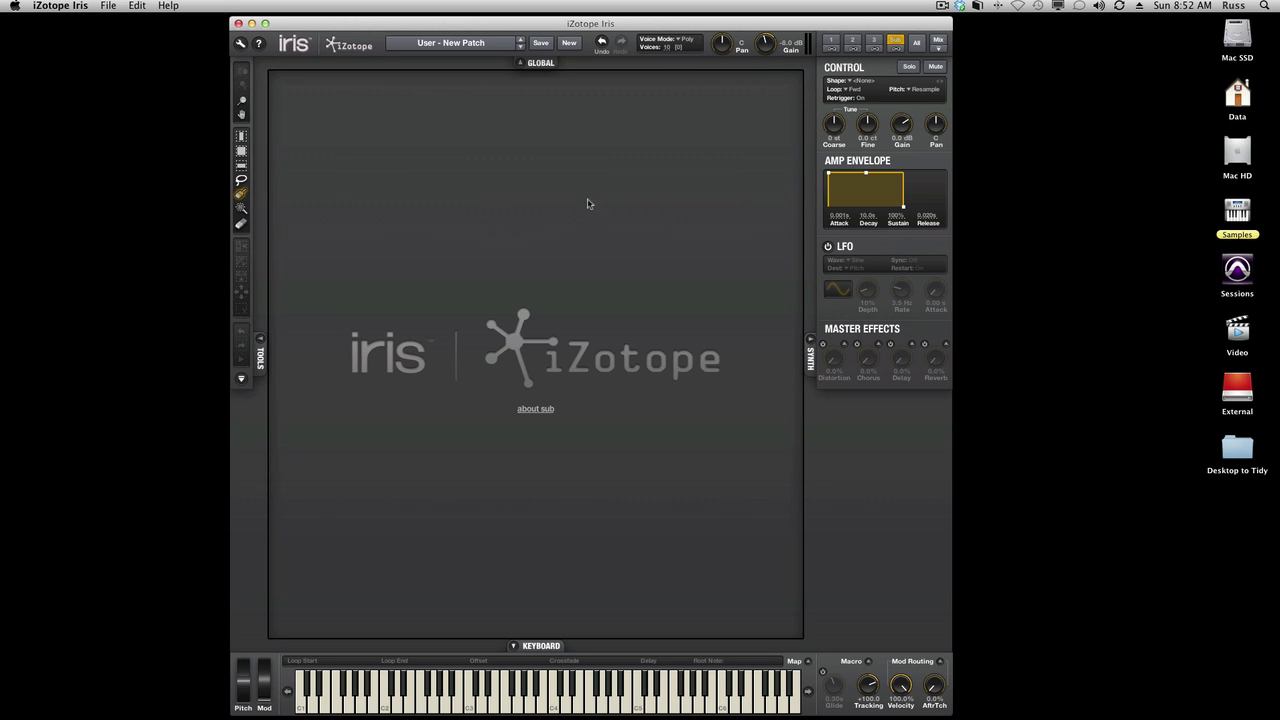
click(579, 204)
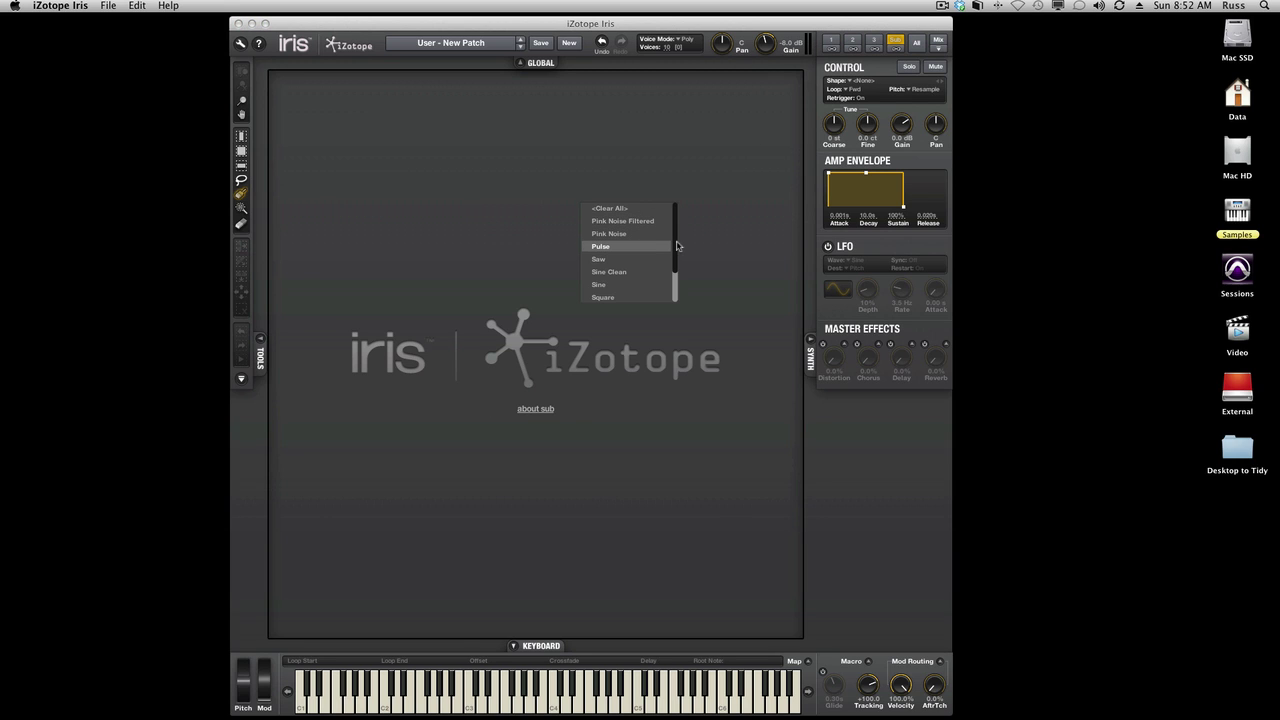
scroll(676, 250, down, 3)
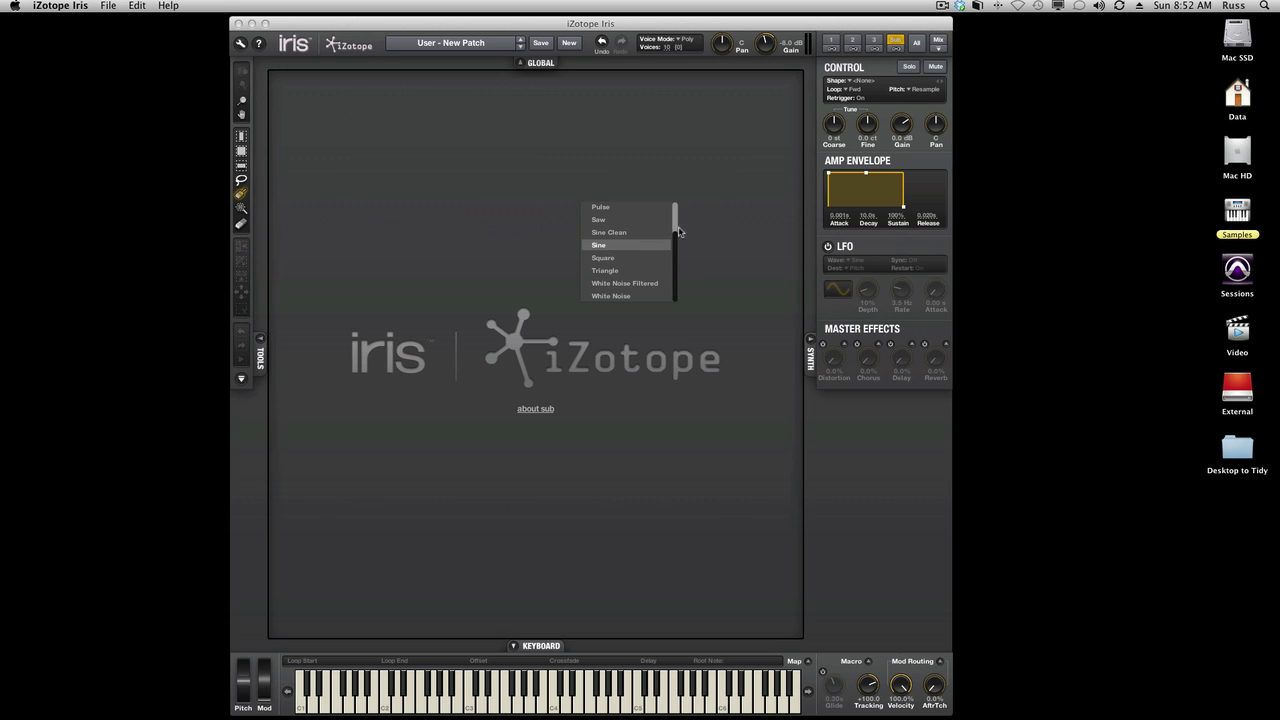
scroll(662, 243, up, 3)
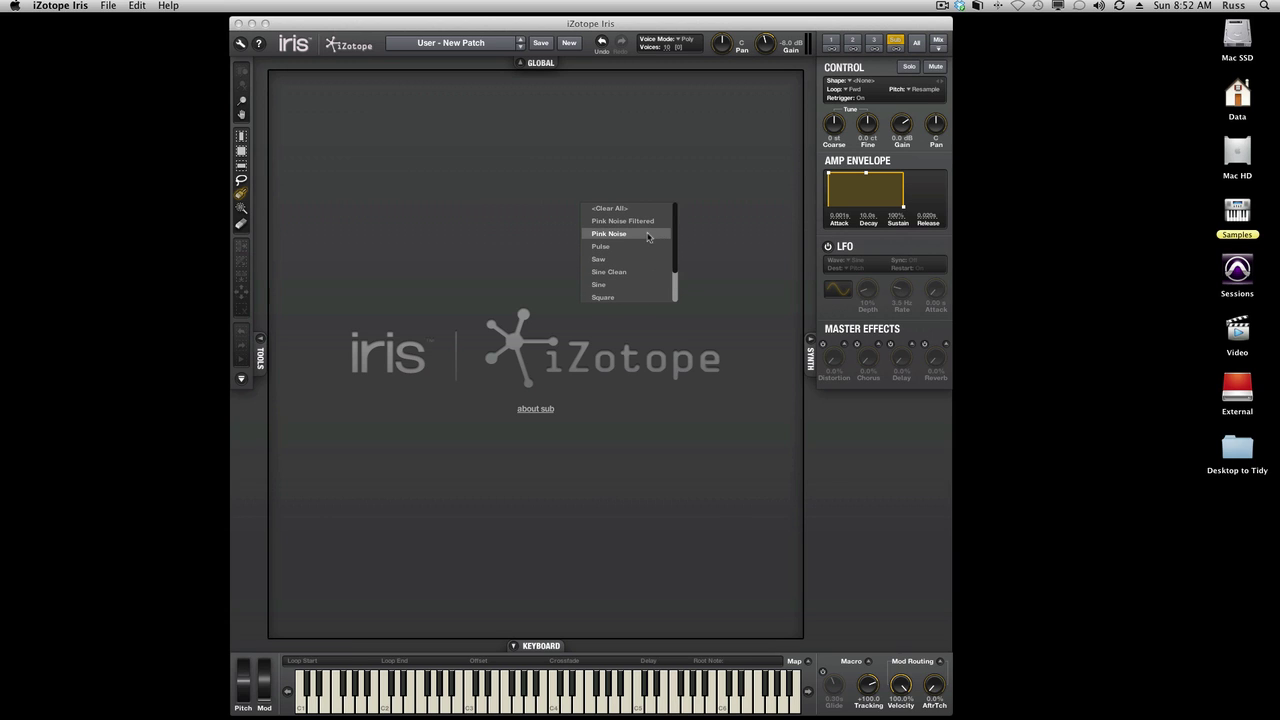
Load Pink Noise into the Sub layer and audition it.
click(650, 237)
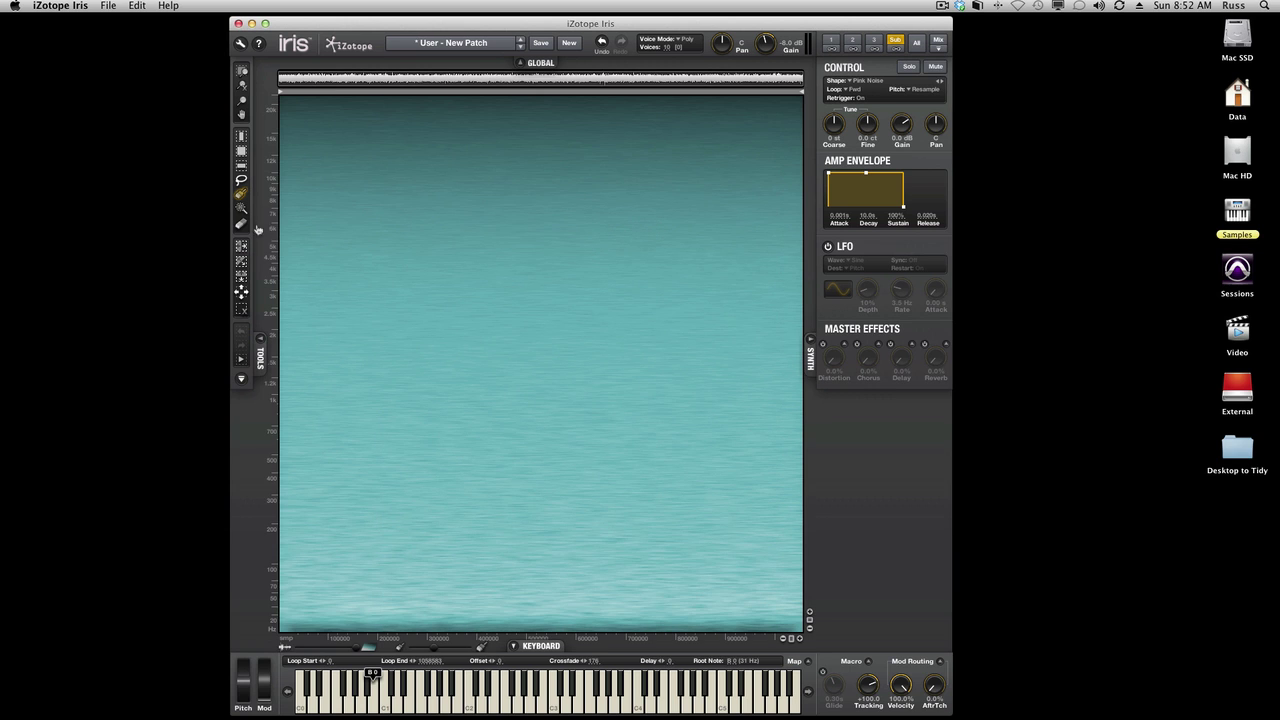
key(space)
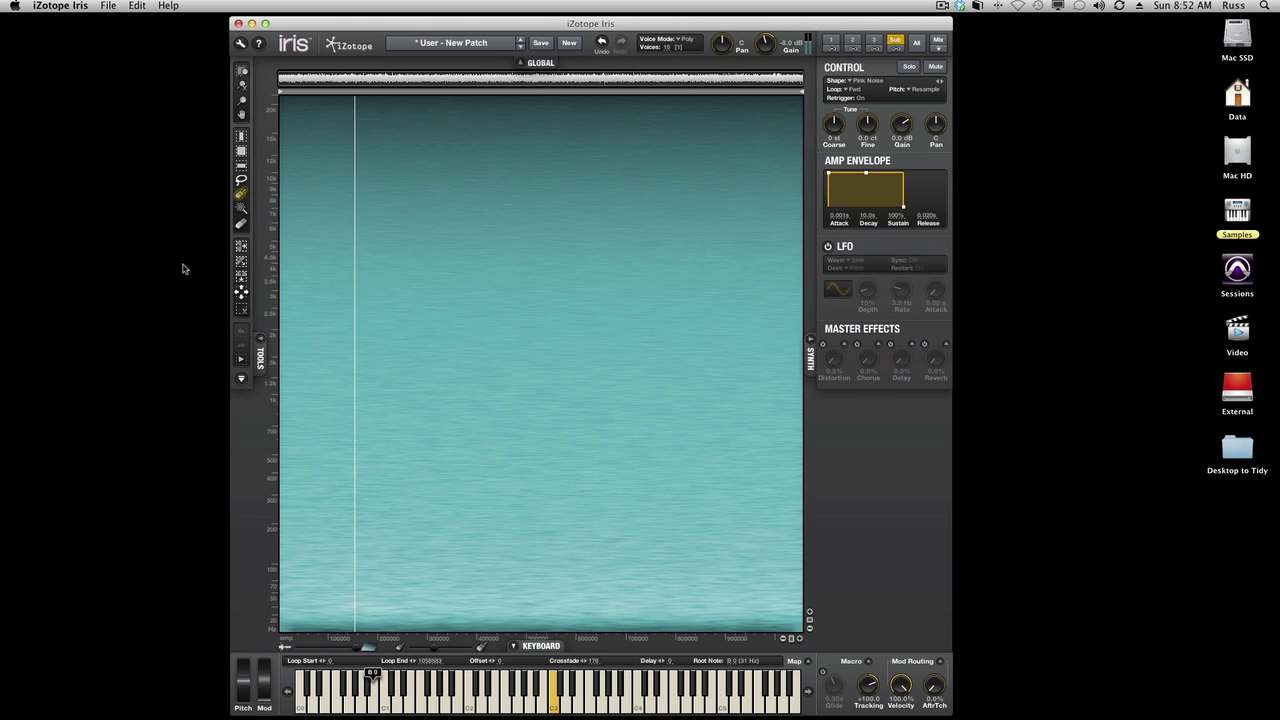
key(space)
Lasso a rising sweep region in the pink-noise spectrogram and play it.
click(242, 181)
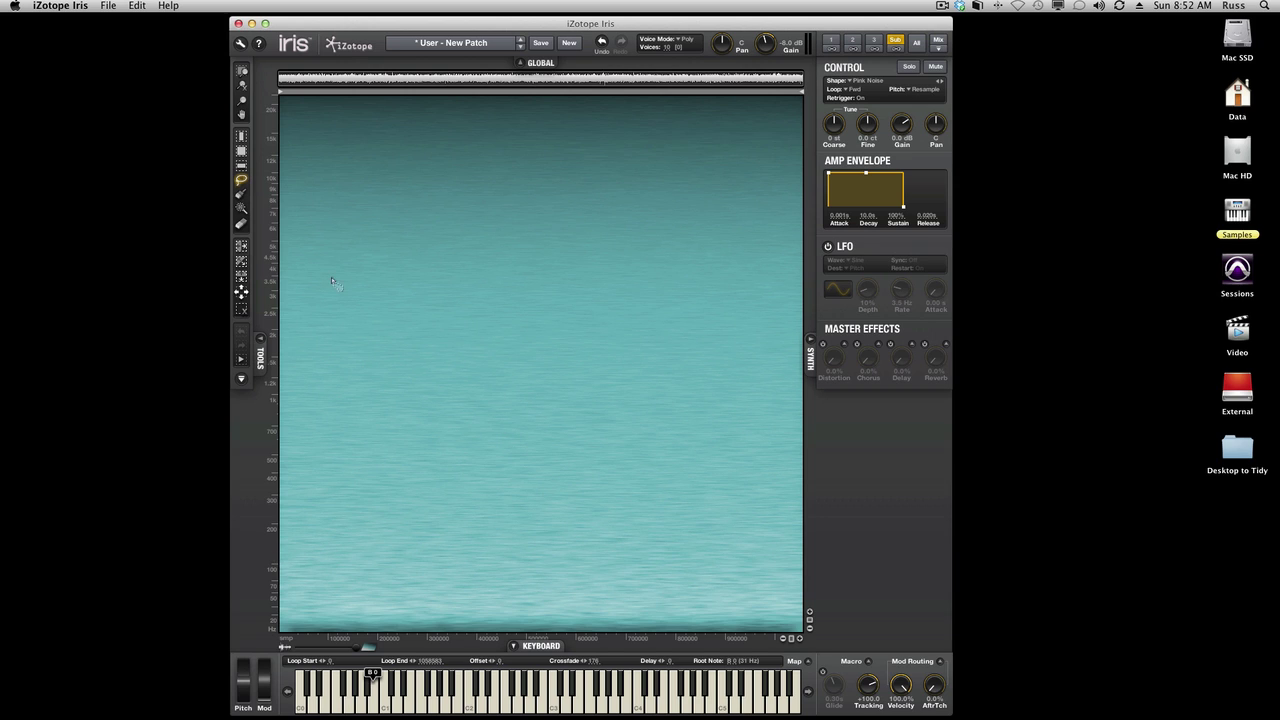
mouse_move(422, 388)
mouse_down()
mouse_move(763, 123)
mouse_move(816, 112)
mouse_move(797, 375)
mouse_move(809, 614)
mouse_move(453, 524)
mouse_up()
drag(312, 468, 282, 443)
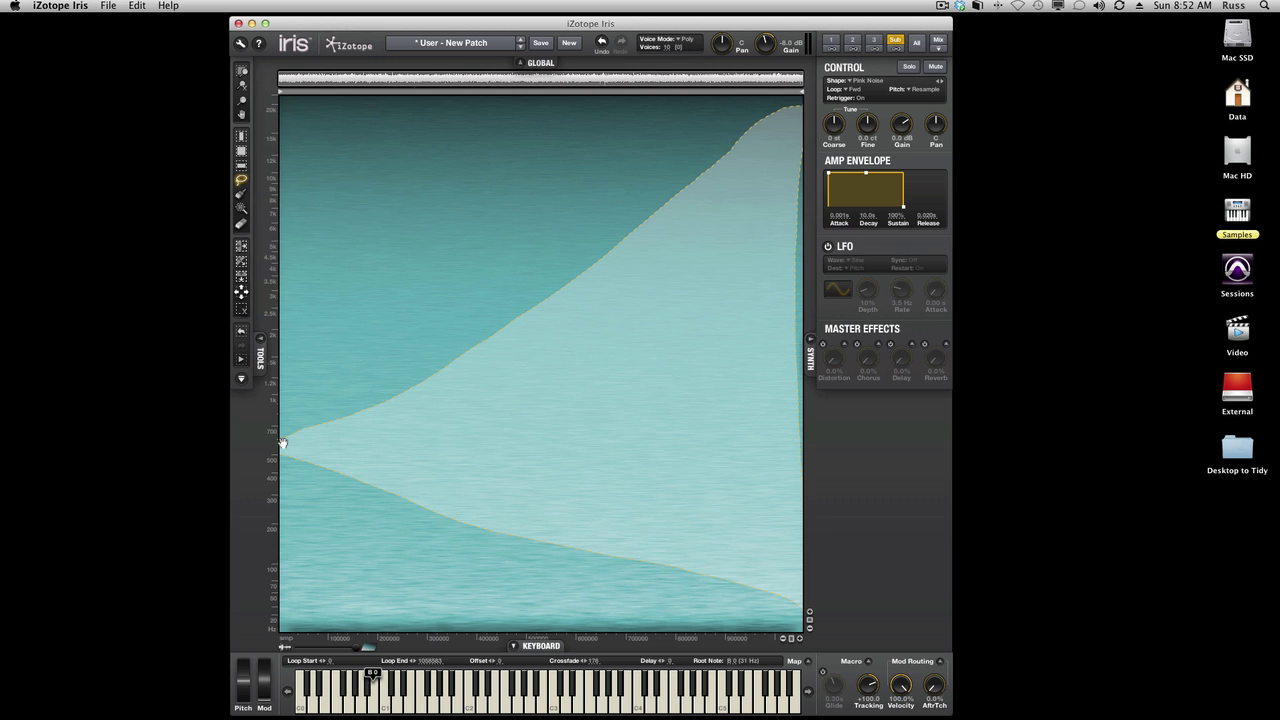
key(space)
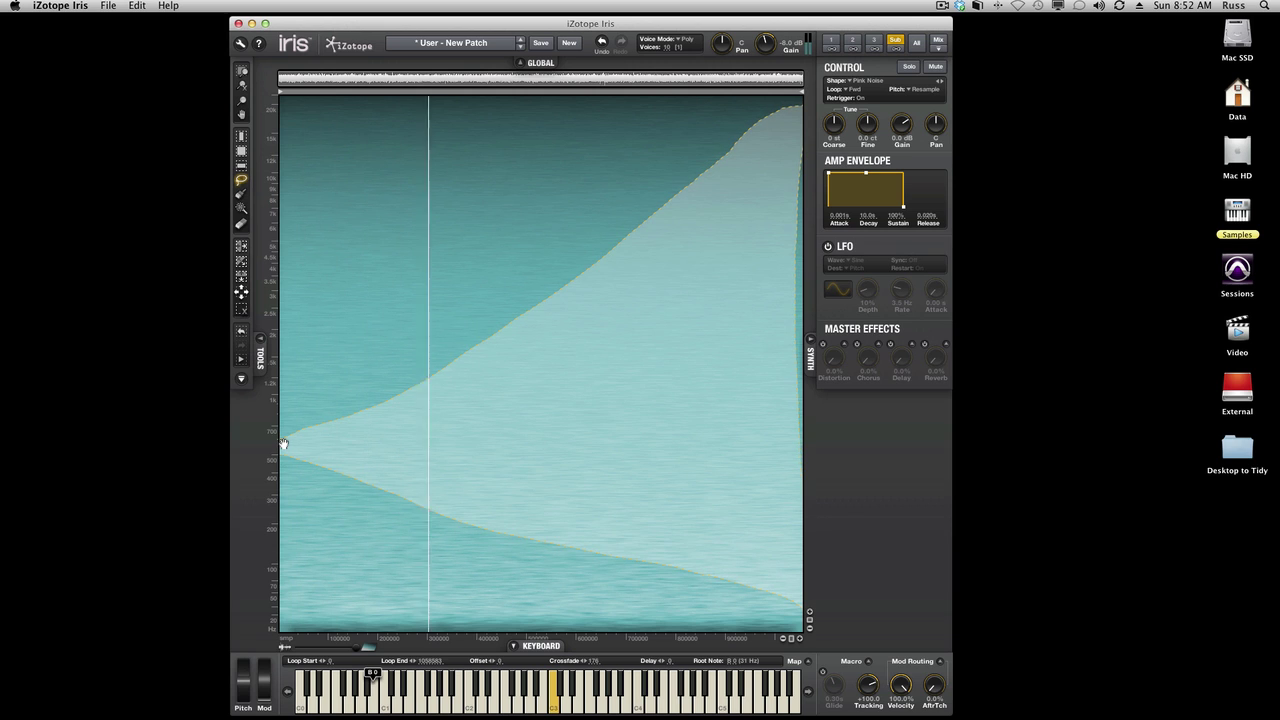
key(space)
key(space)
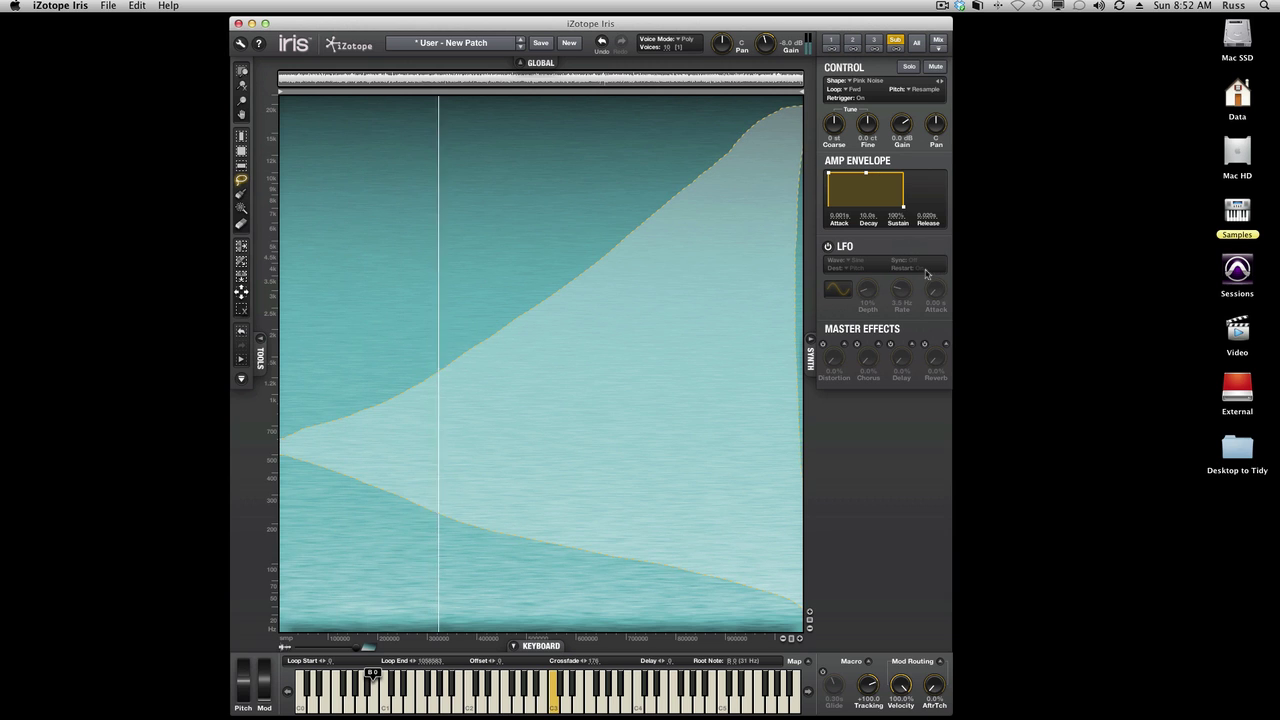
Add reverb and delay, shorten the sweep, then discard it for a blank new patch.
click(924, 344)
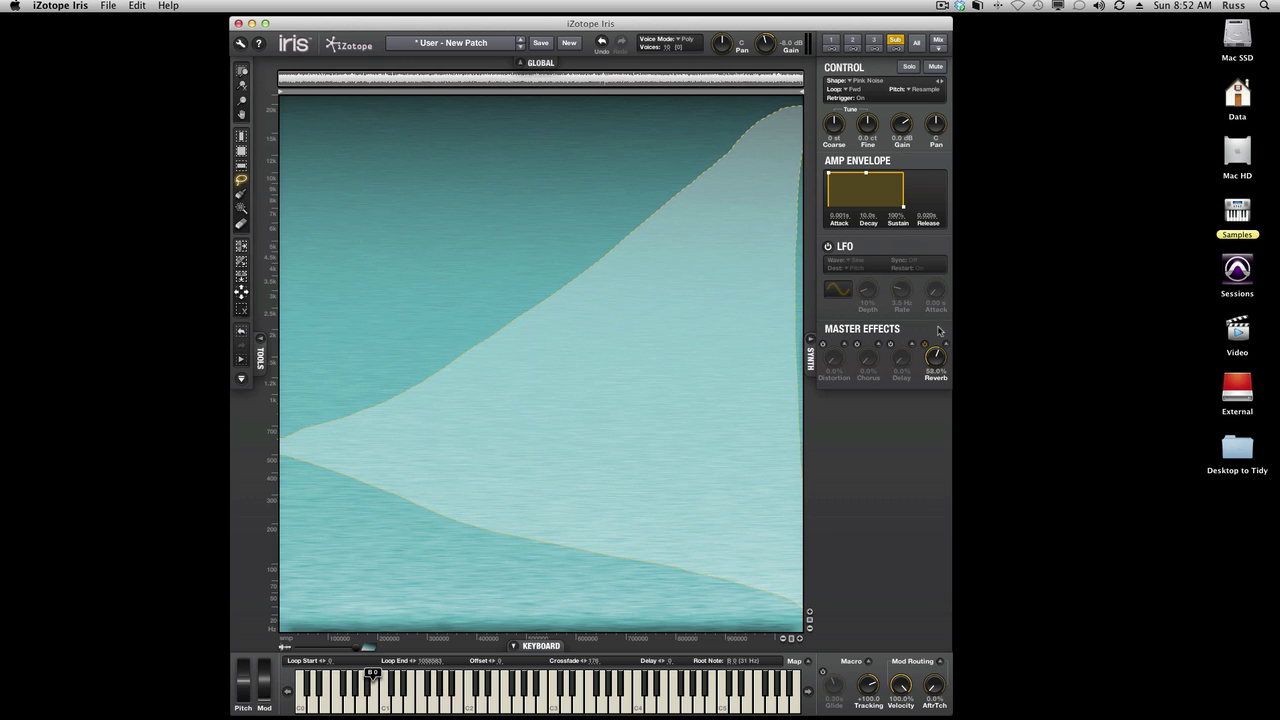
key(space)
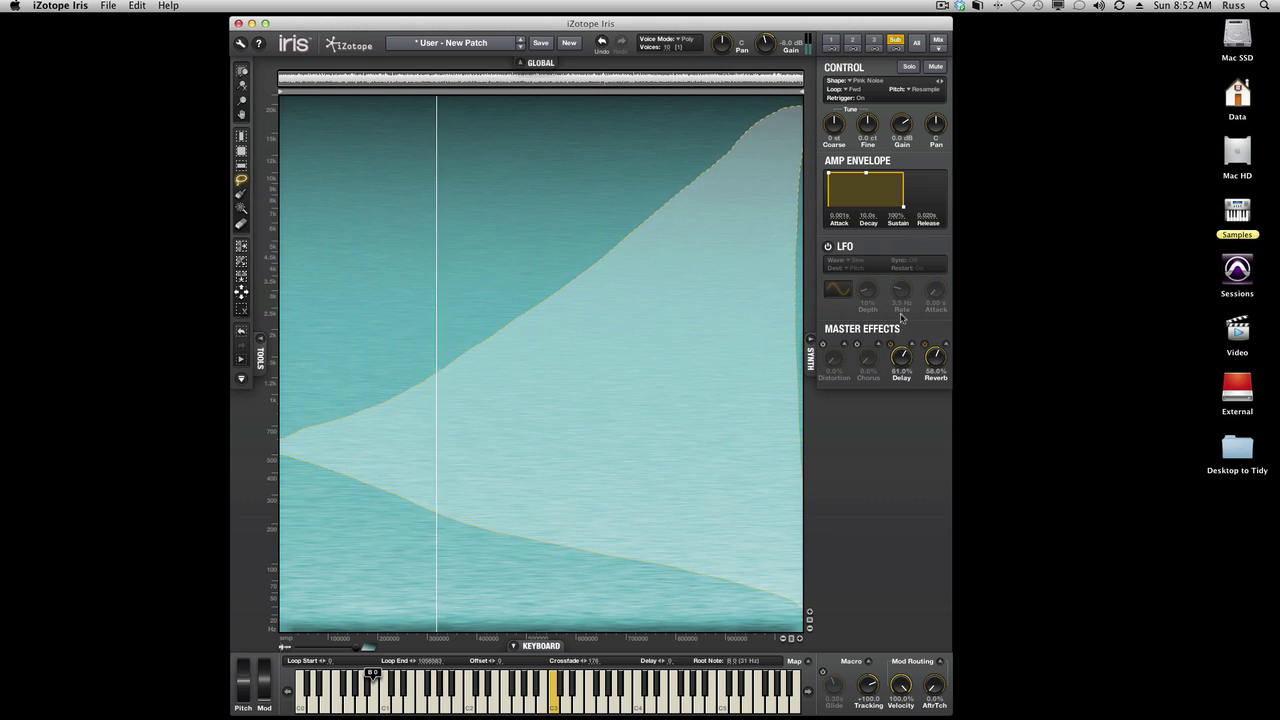
click(890, 344)
key(space)
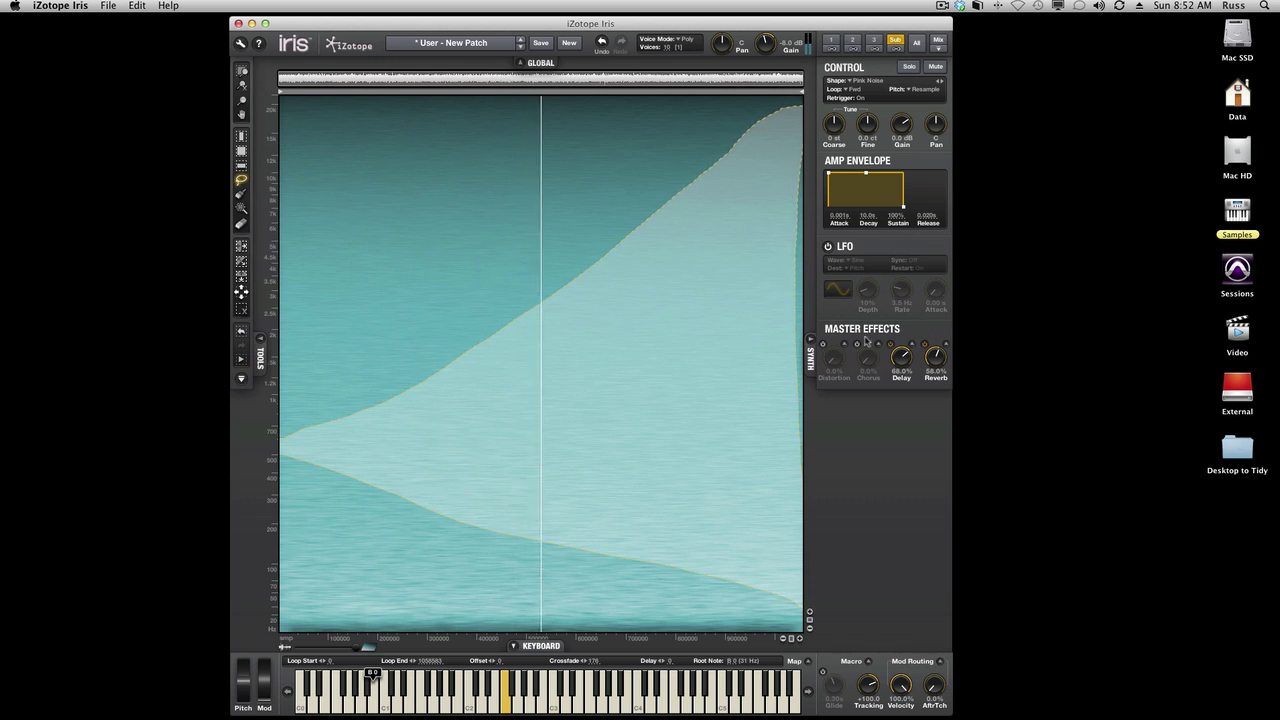
drag(657, 419, 447, 524)
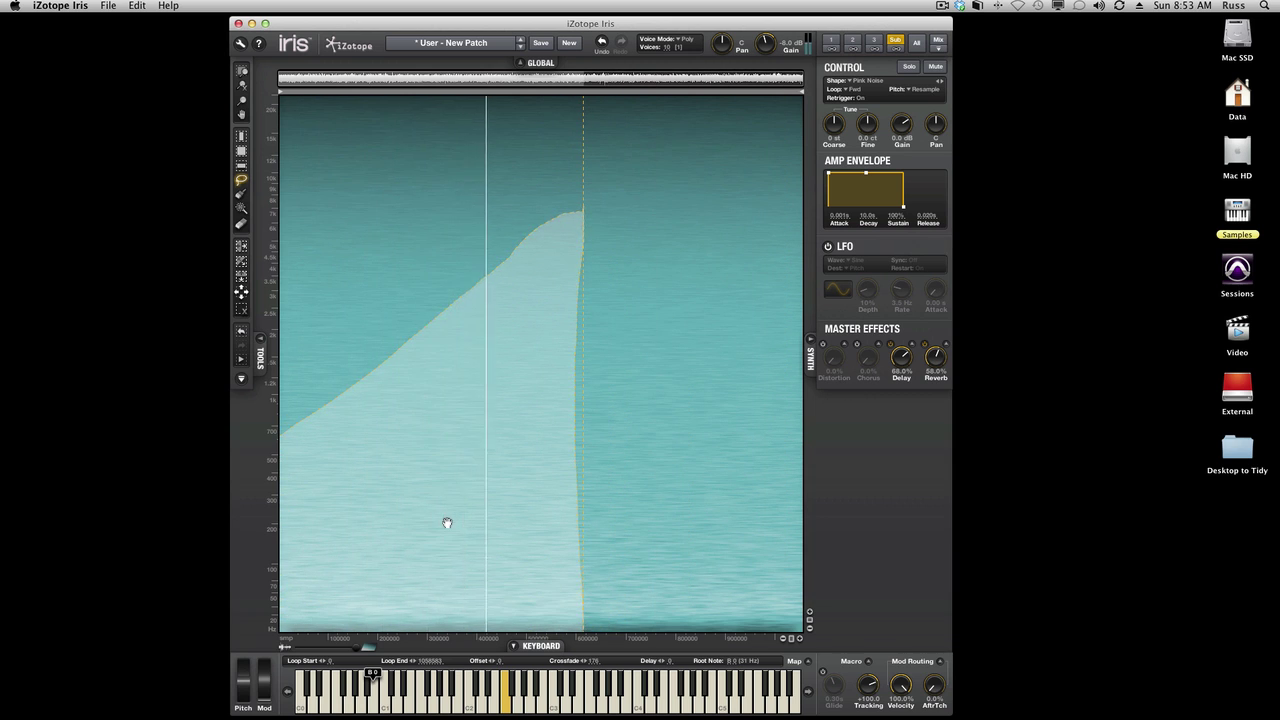
click(574, 45)
click(752, 249)
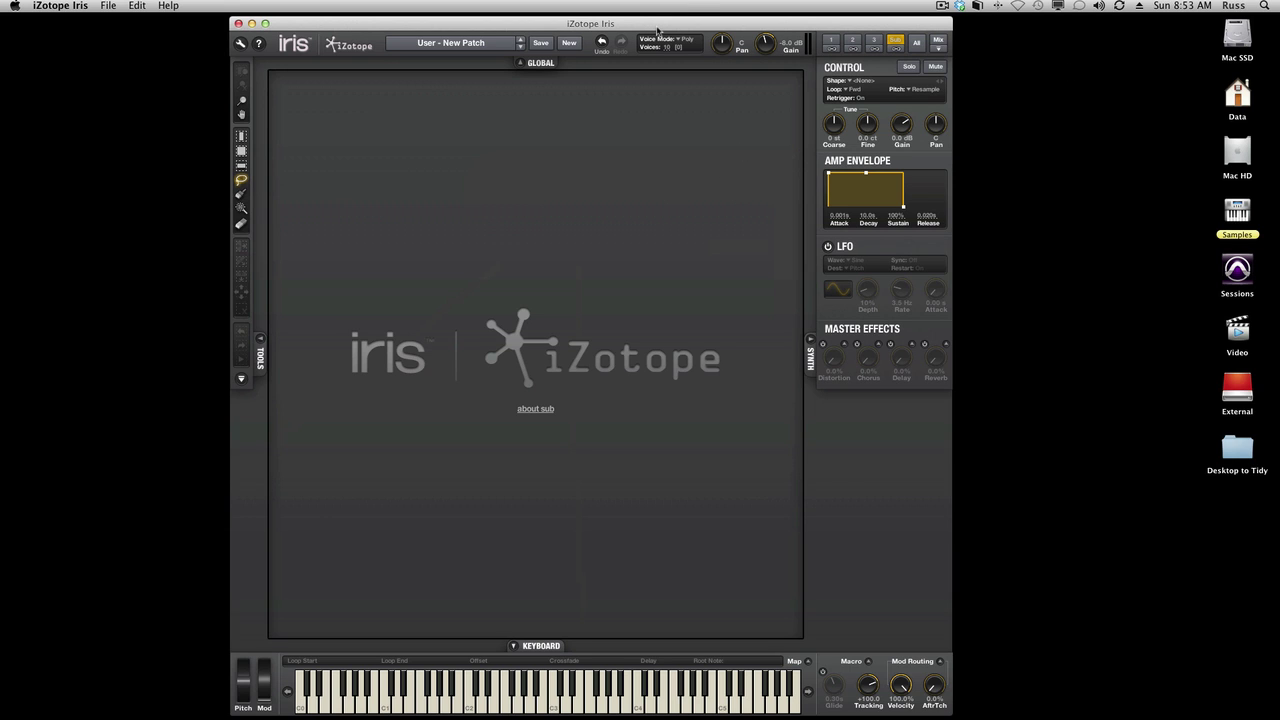
Load 'Radius Dirt Groove 127bpm' from the User patches and show Sample 1's spectrogram.
click(487, 45)
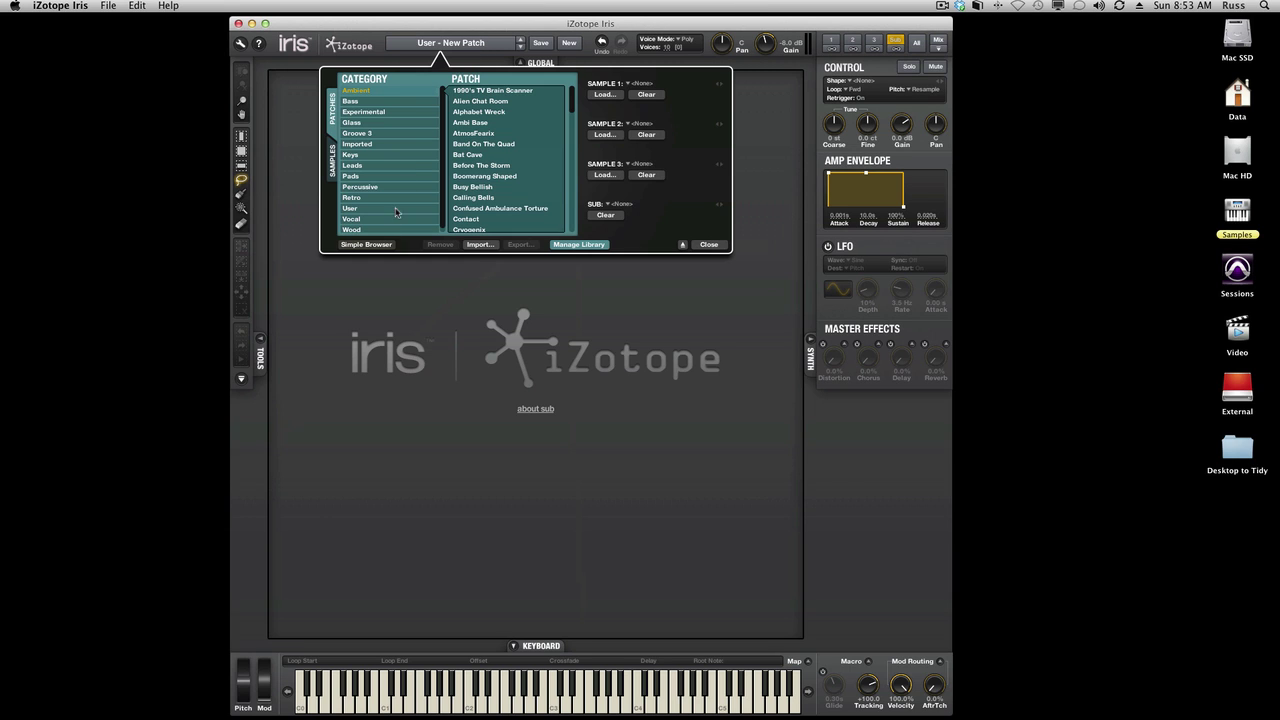
click(365, 208)
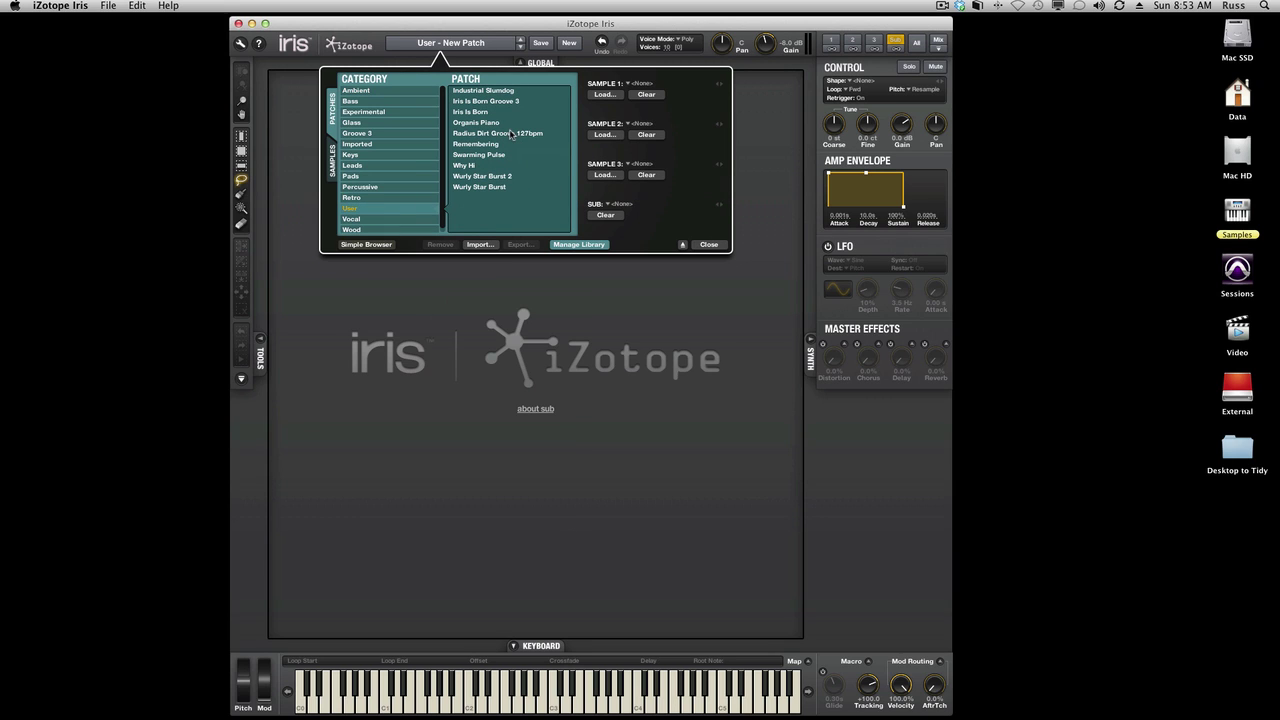
click(511, 134)
click(705, 246)
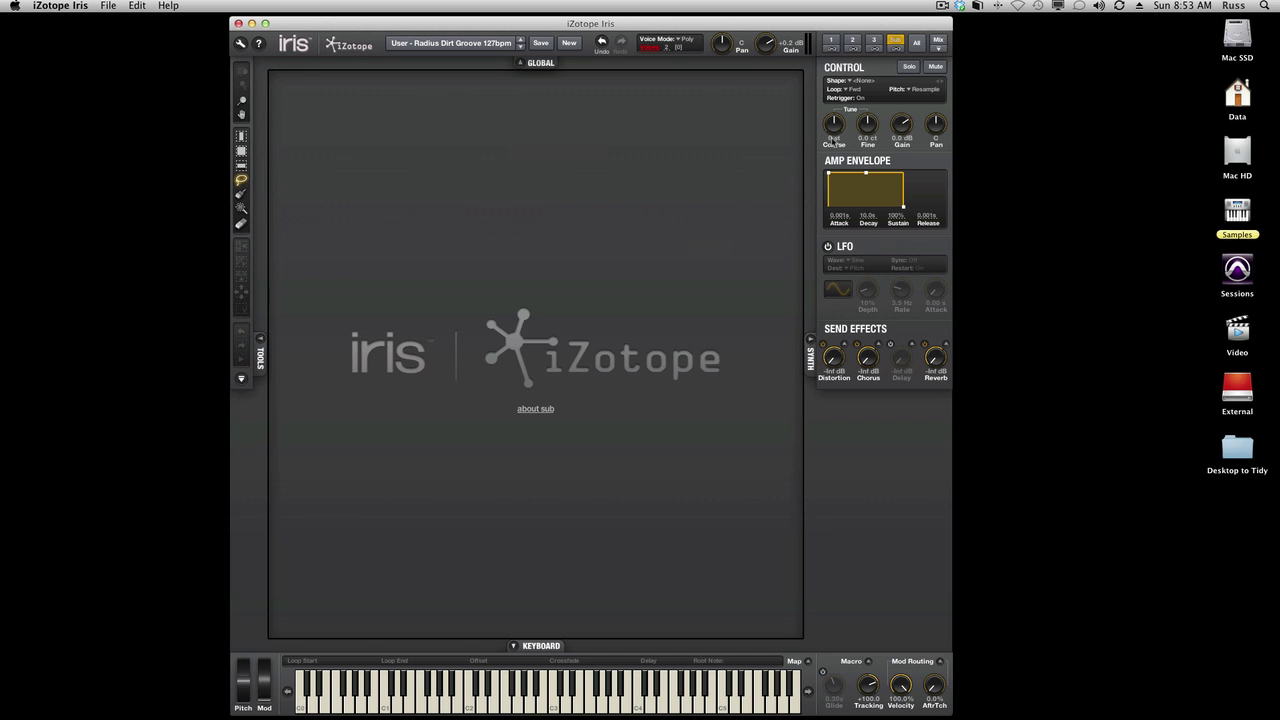
click(834, 45)
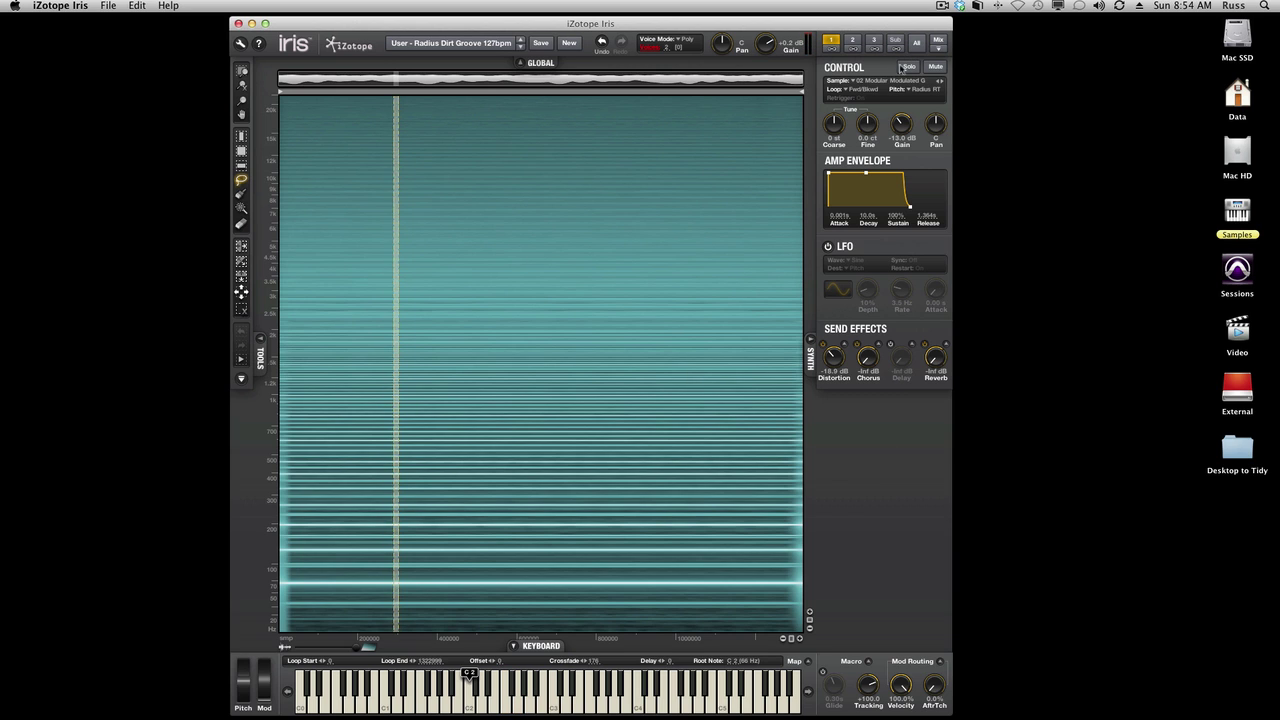
Solo the first sample layer, set its pitch mode to Resample, and try sample 01 before switching back.
click(905, 67)
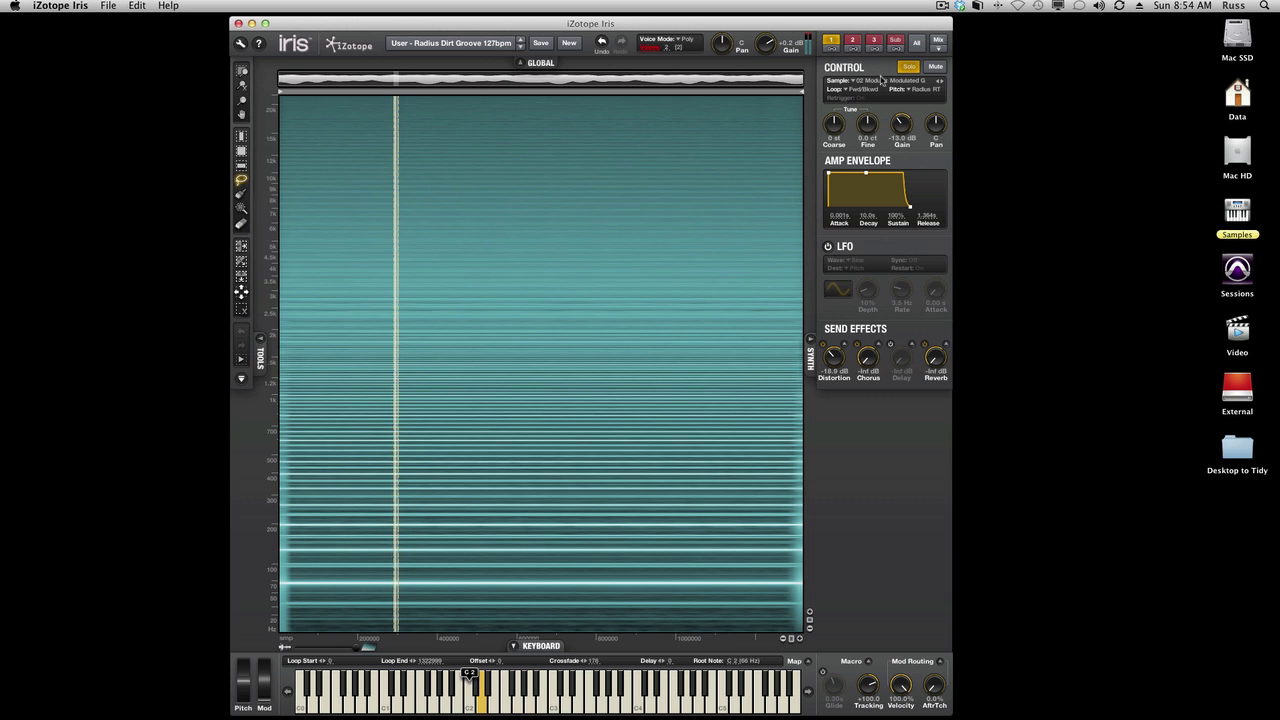
click(925, 89)
click(926, 105)
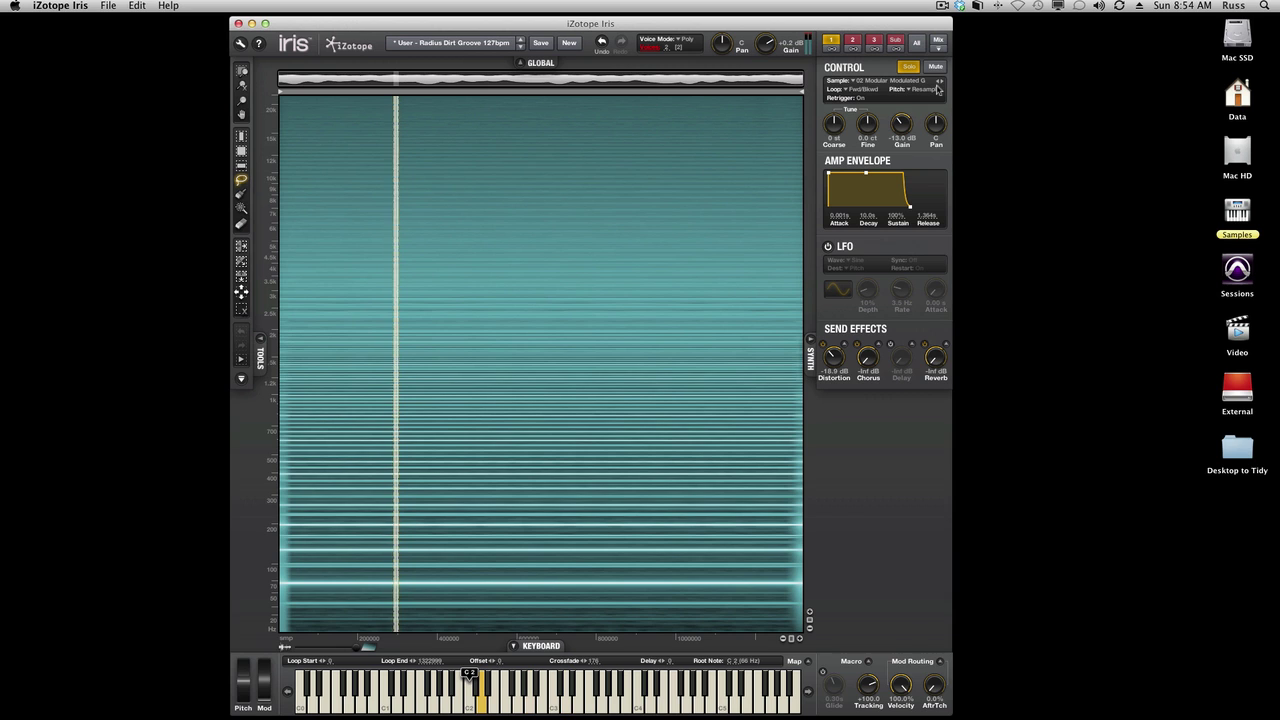
click(940, 84)
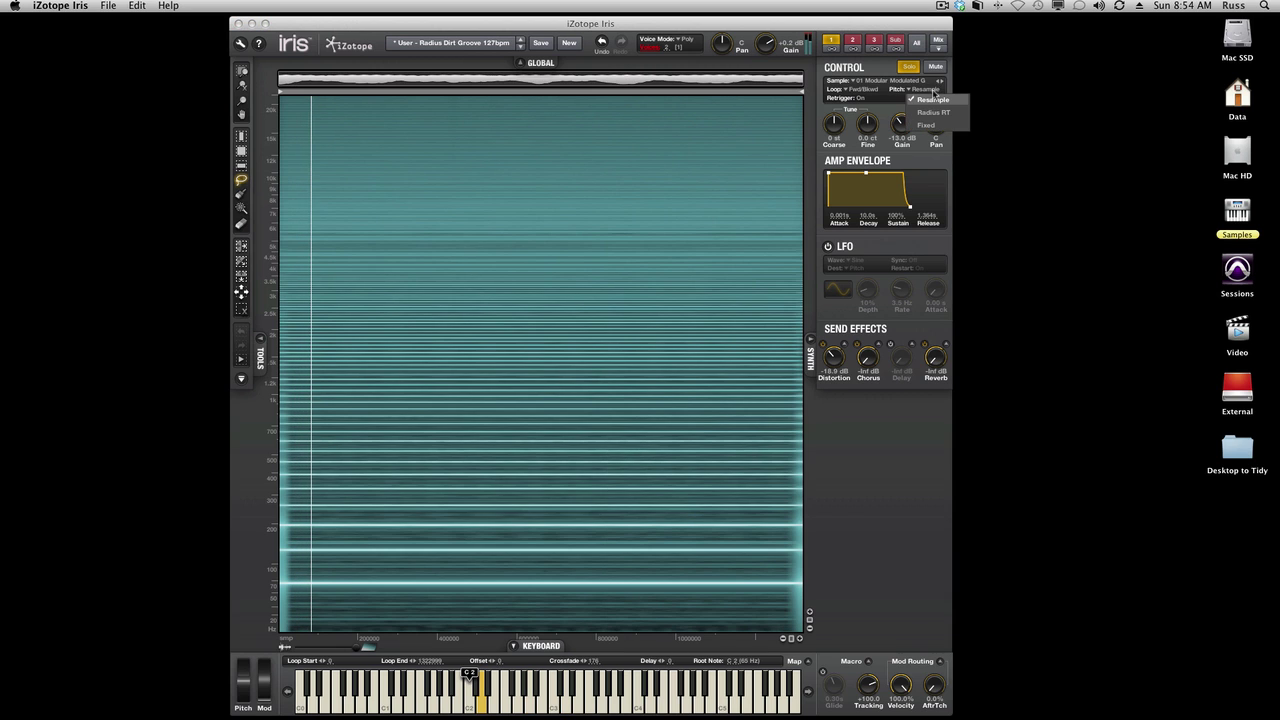
click(942, 86)
Reload the saved Radius Dirt Groove 127bpm patch and show the Mix overview of all layers.
click(452, 45)
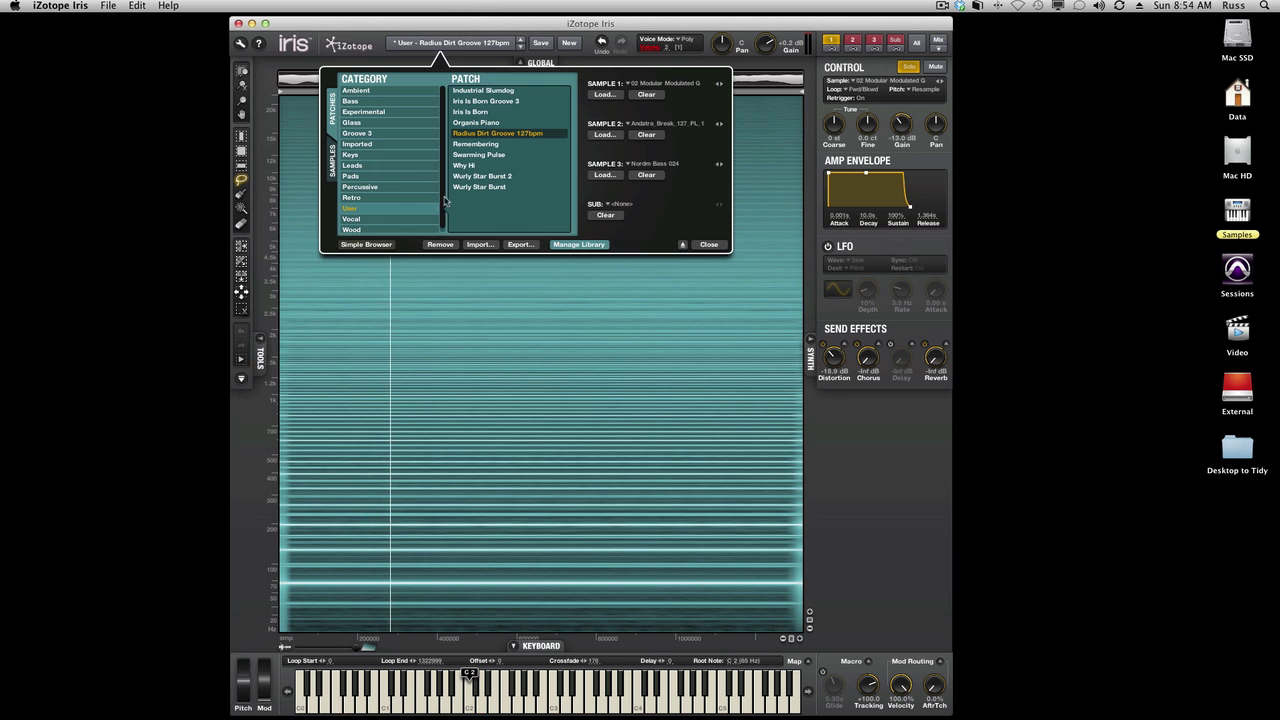
double_click(482, 134)
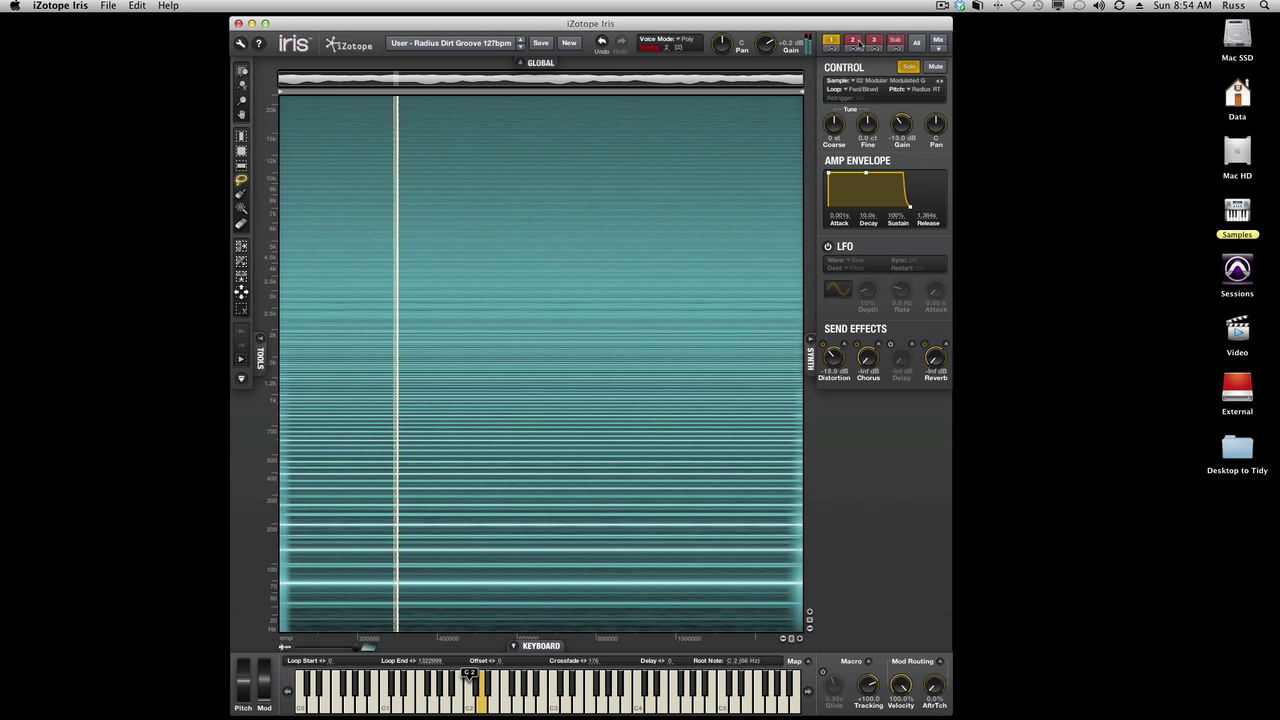
click(938, 42)
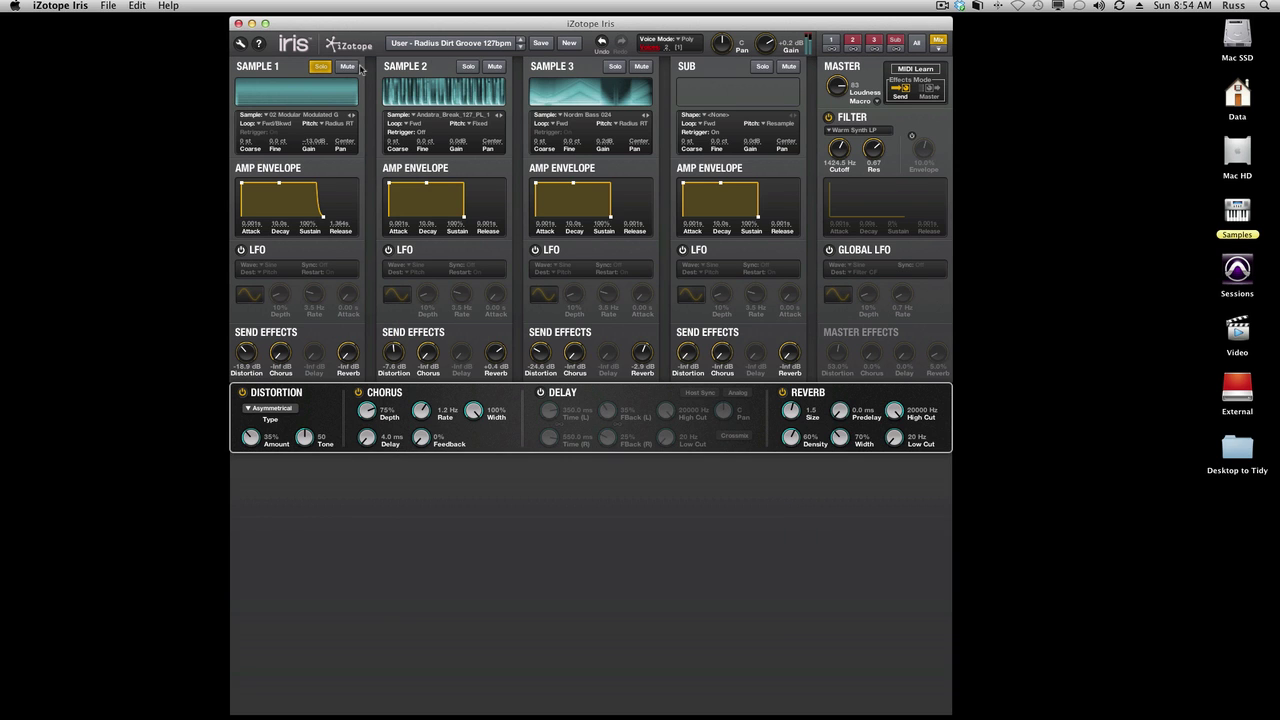
Solo Sample 2, then Sample 3, then clear the Sample 1 and Sample 3 solos.
click(468, 66)
click(615, 66)
click(468, 66)
click(320, 66)
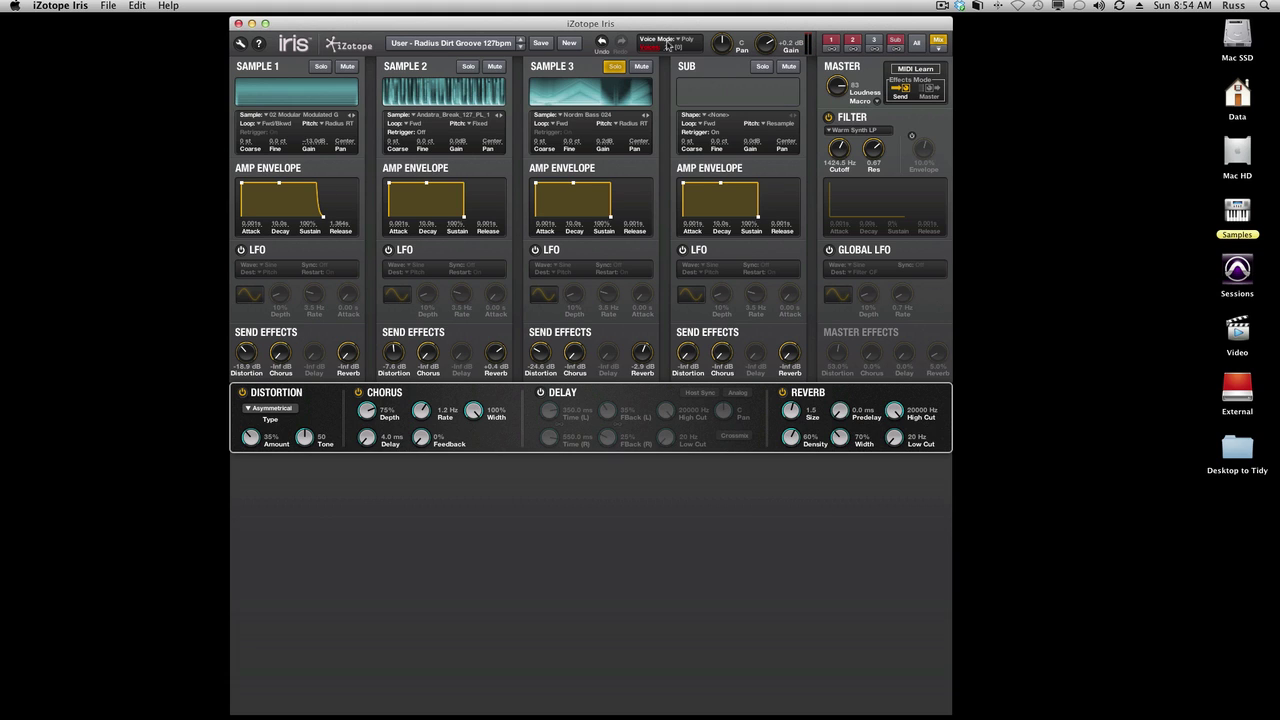
click(615, 66)
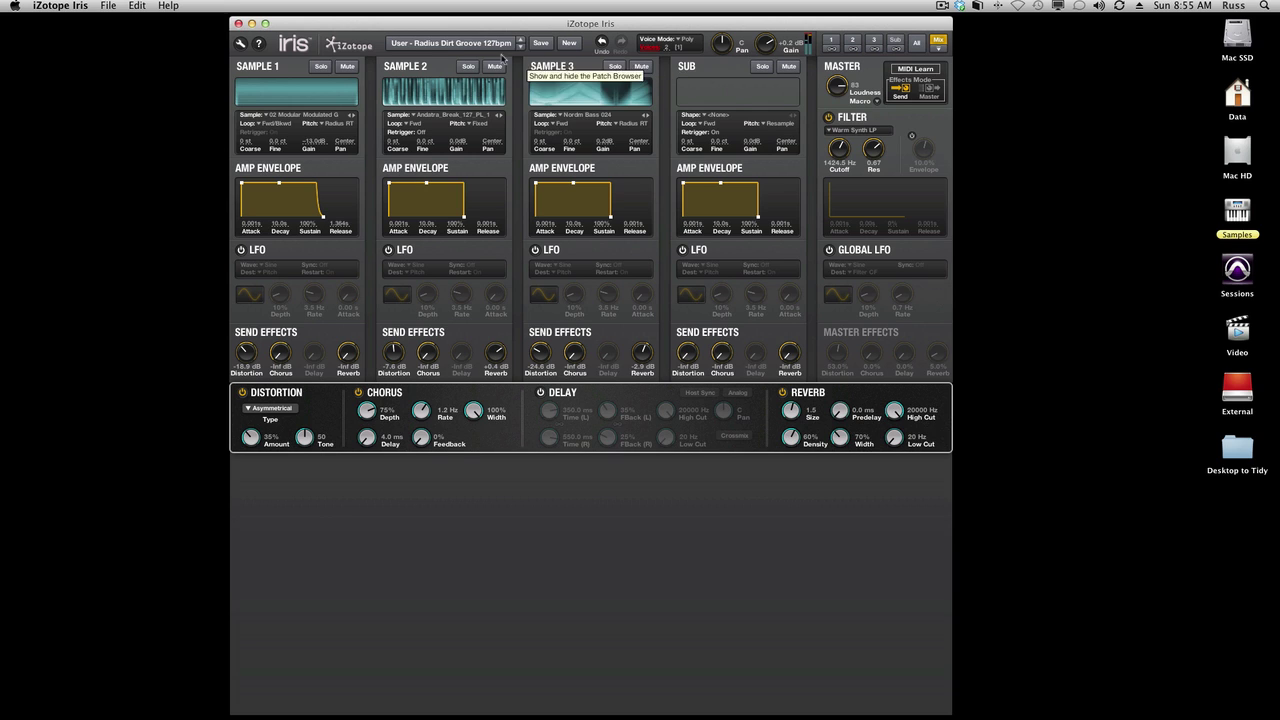
Load the Organis Piano patch from the User list in the patch browser.
click(470, 46)
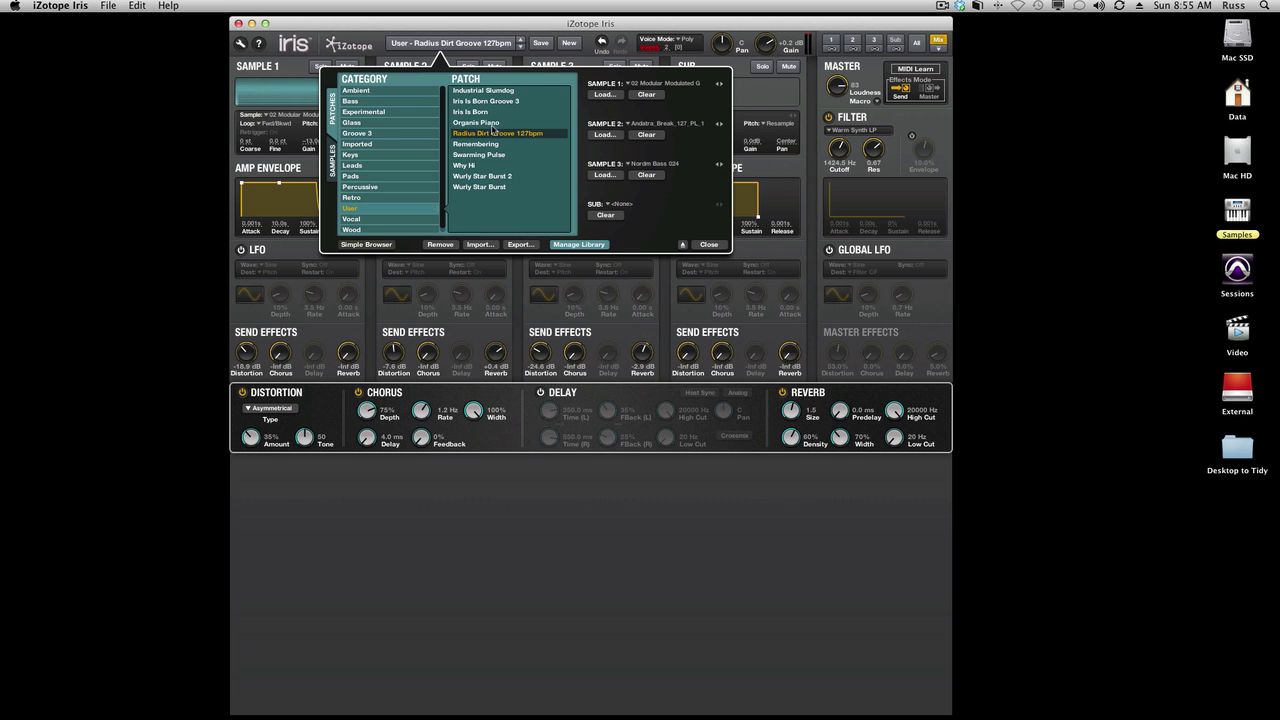
click(476, 122)
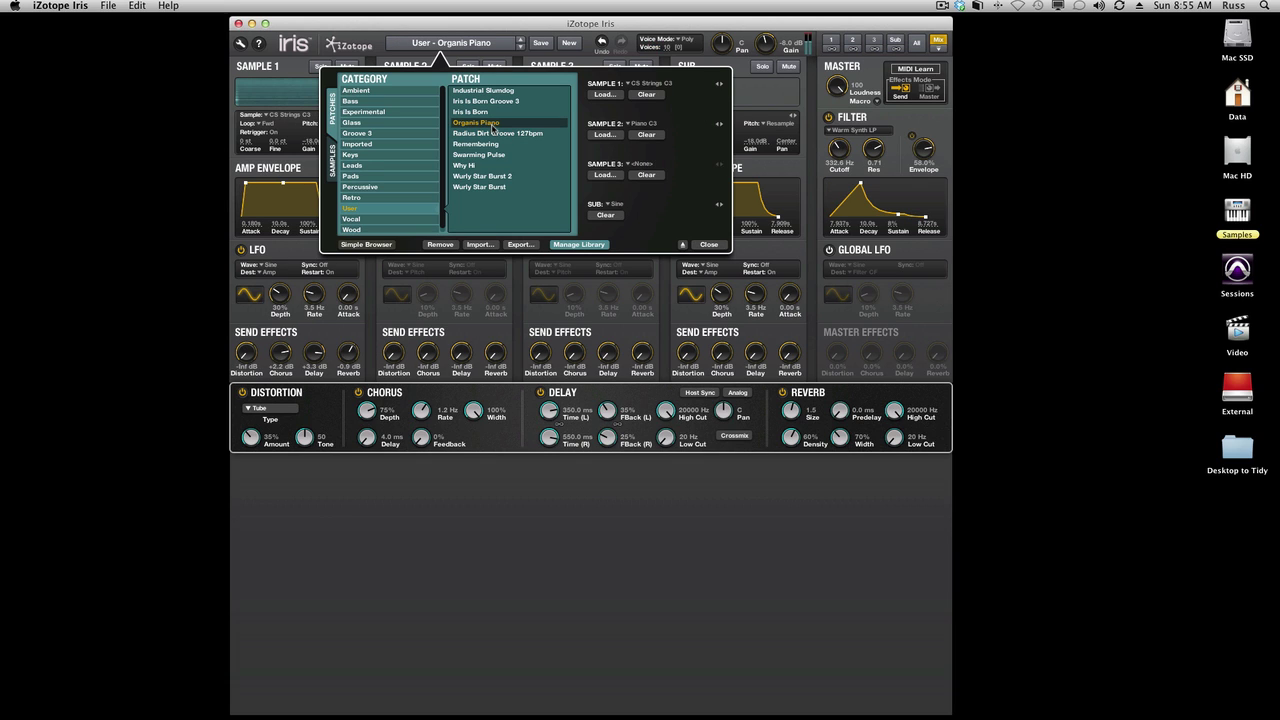